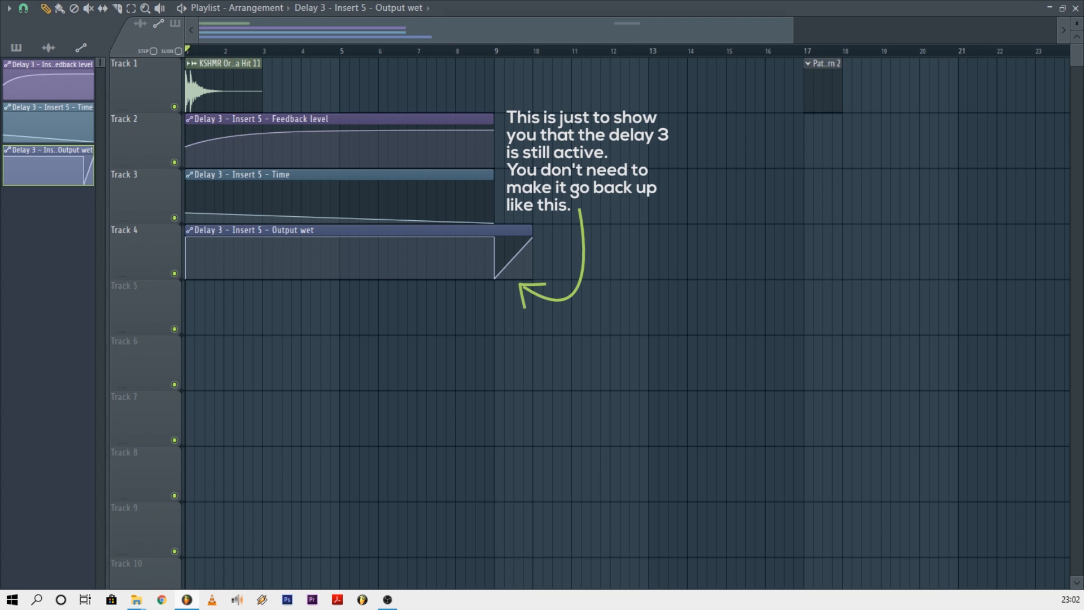
key("space")
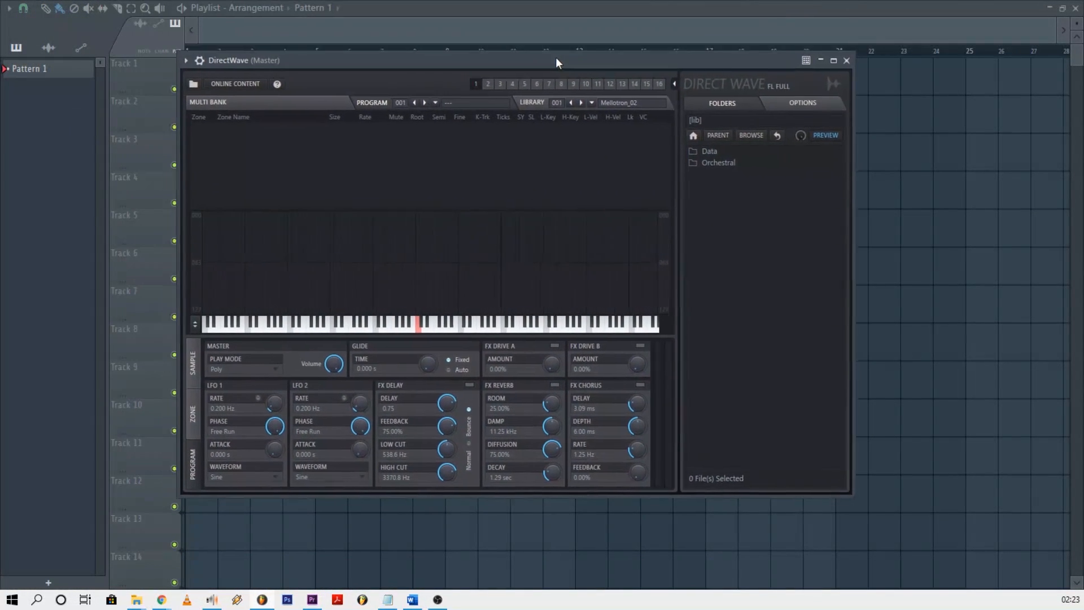
left_click_drag(406, 62, 428, 78)
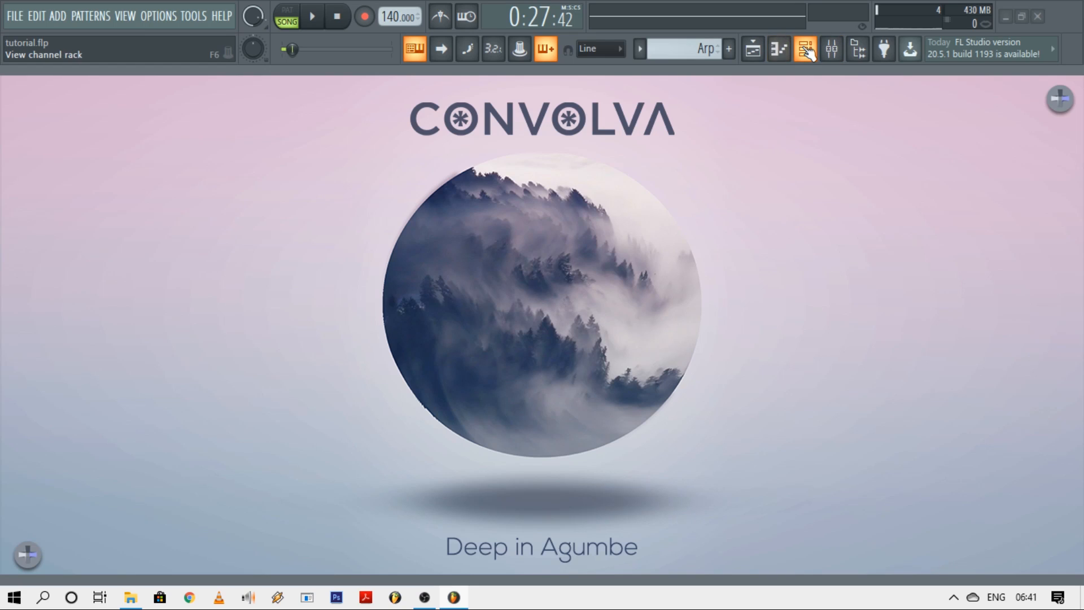
Step: Open the Bitcrushed Plucks channel's piano roll, place a B4 note at the start of bar 1 and close the synth window
left_click(806, 50)
left_click(123, 115)
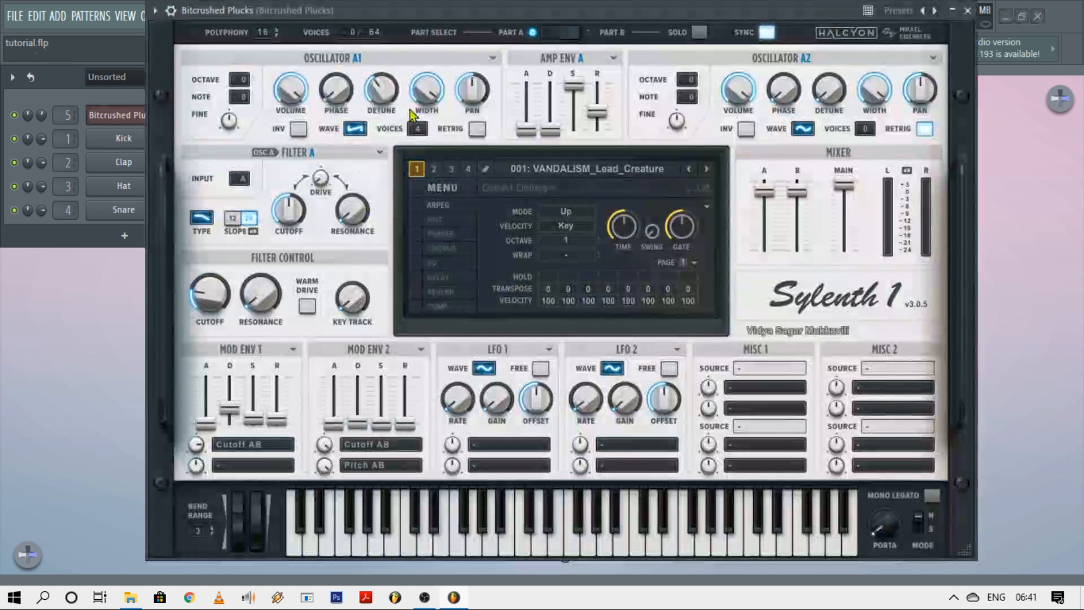
right_click(121, 116)
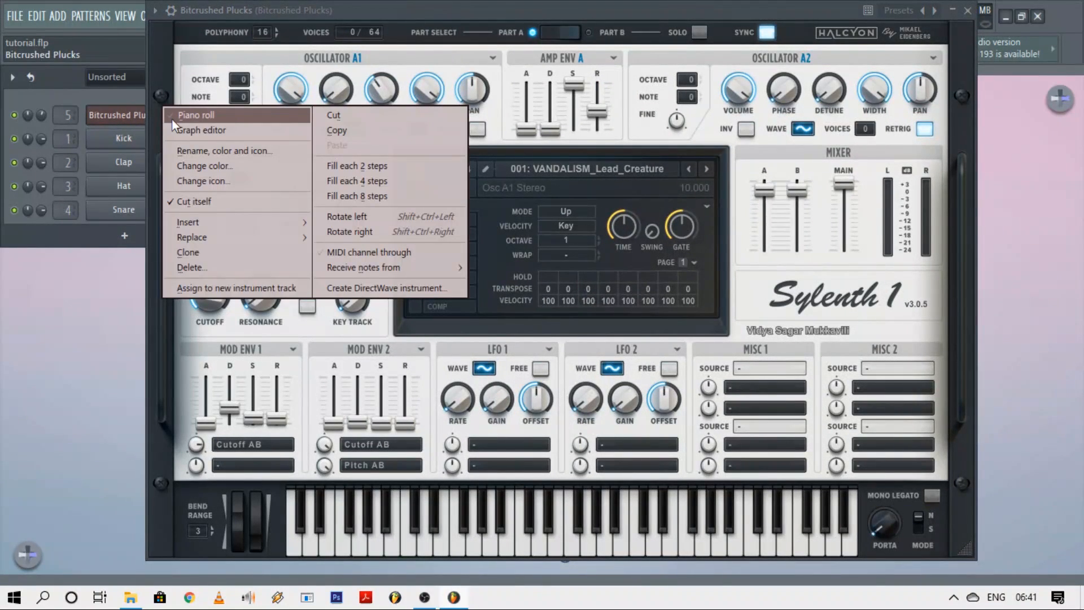
left_click(186, 116)
left_click(76, 342)
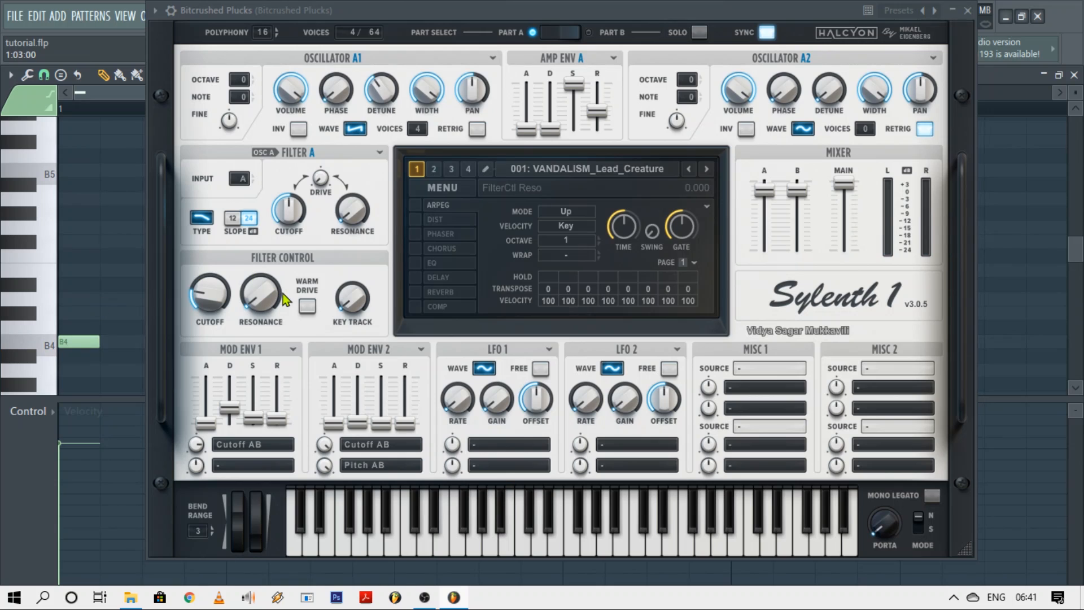
left_click(968, 11)
Step: Continue the arpeggio after the B4 note with consecutive C#5, D5 and F#5 notes of the same length
scroll(93, 314, "down", 2)
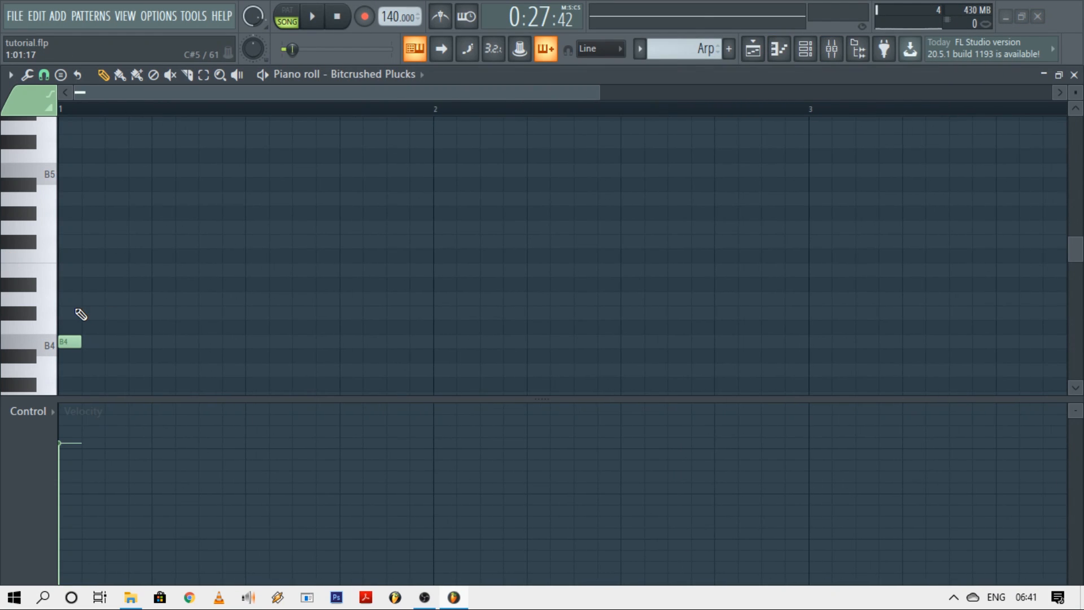
left_click(92, 299)
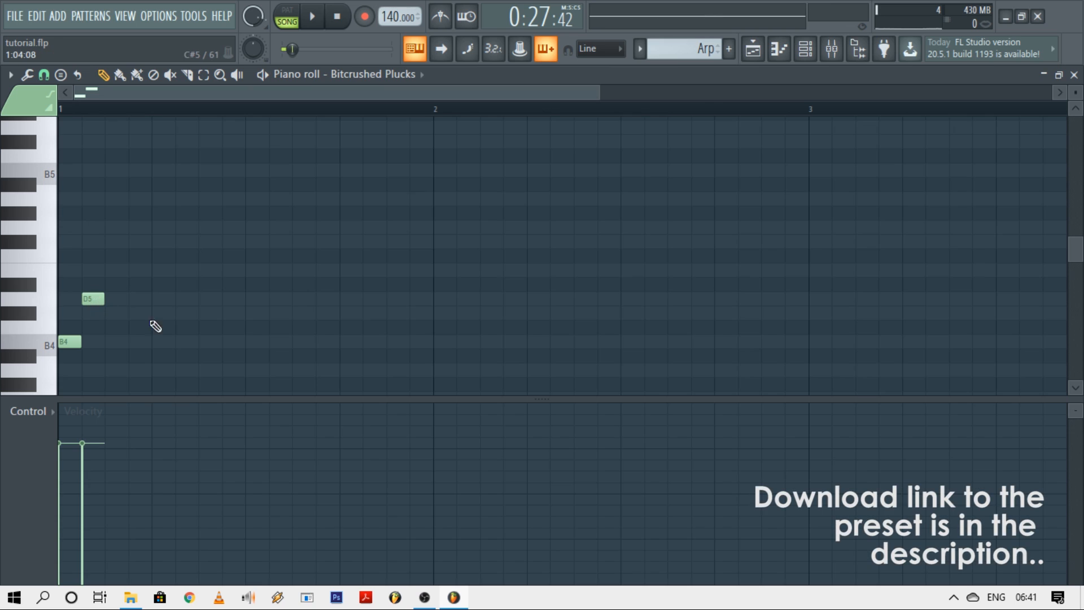
scroll(94, 305, "up", 1)
scroll(115, 291, "down", 1)
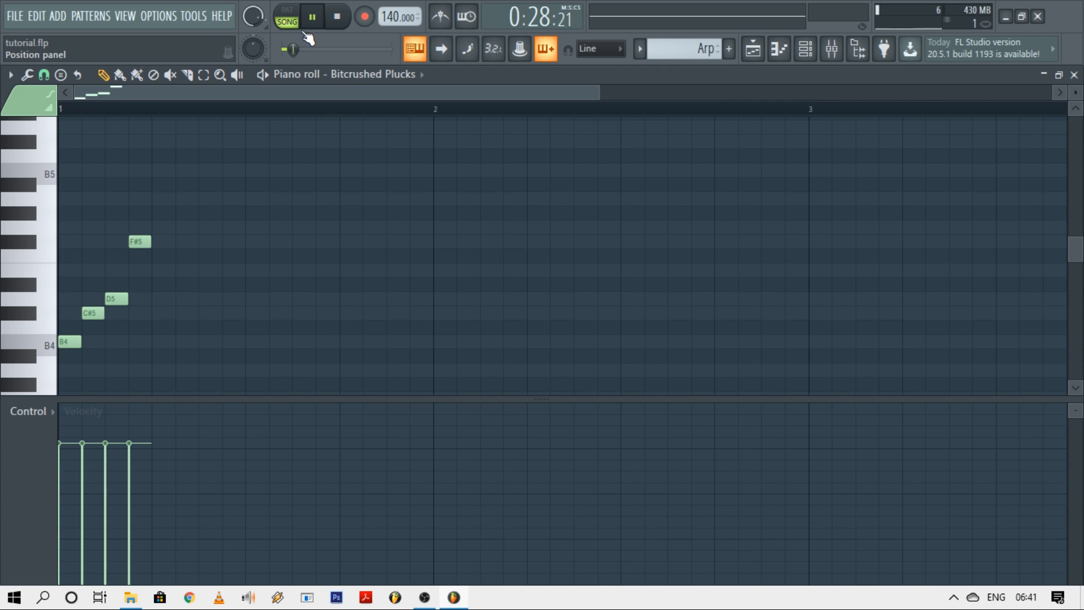
Step: Switch playback to pattern mode and finish the arpeggio with notes between B4 and B5 filling bar 1, auditioning it
key("l")
key("space")
left_click(158, 199)
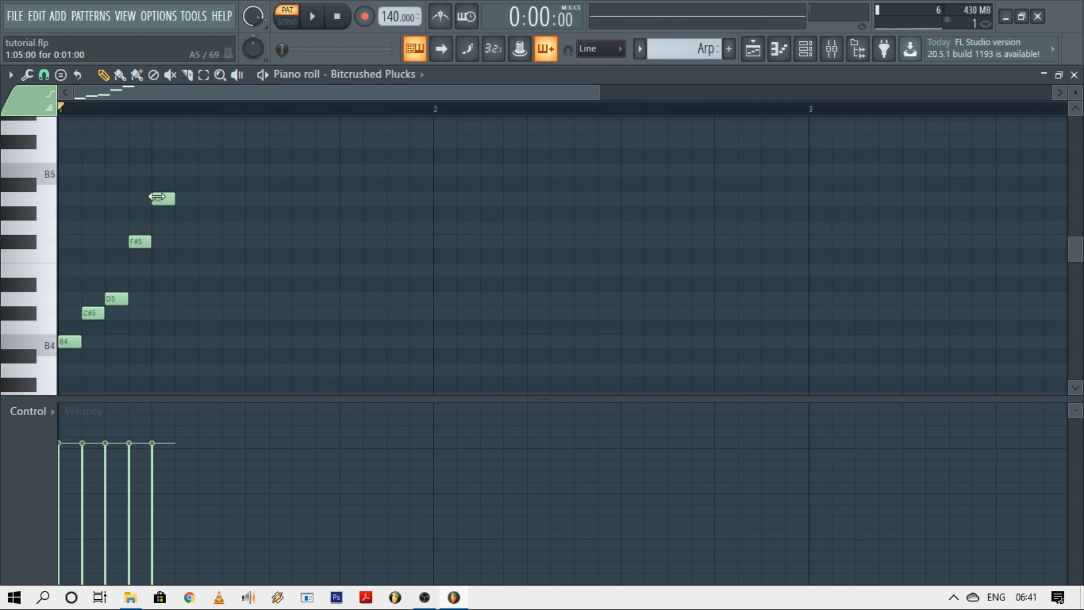
key("space")
key("space")
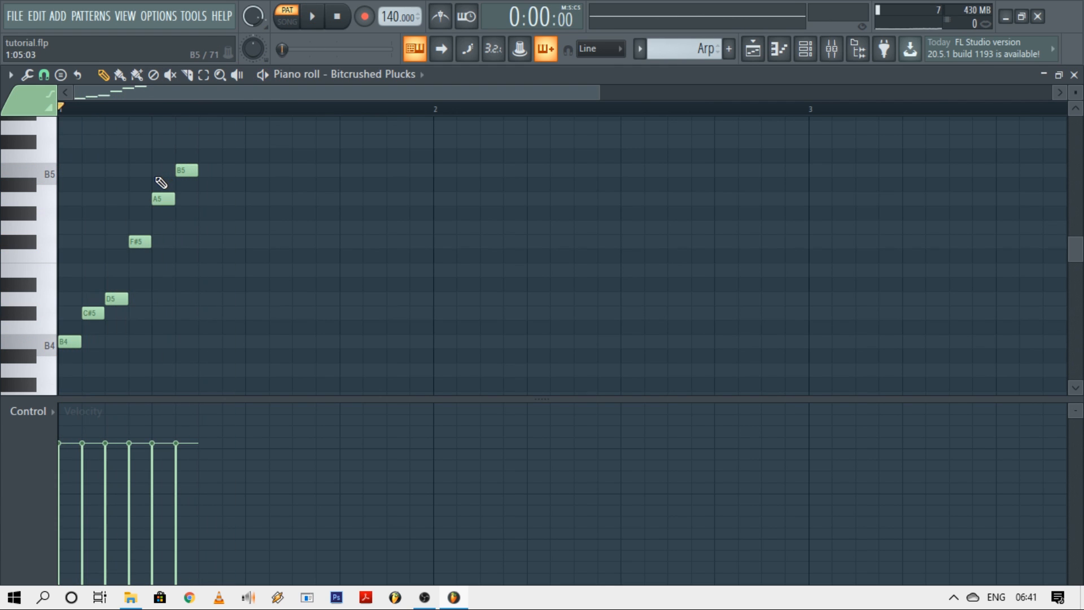
left_click(163, 170)
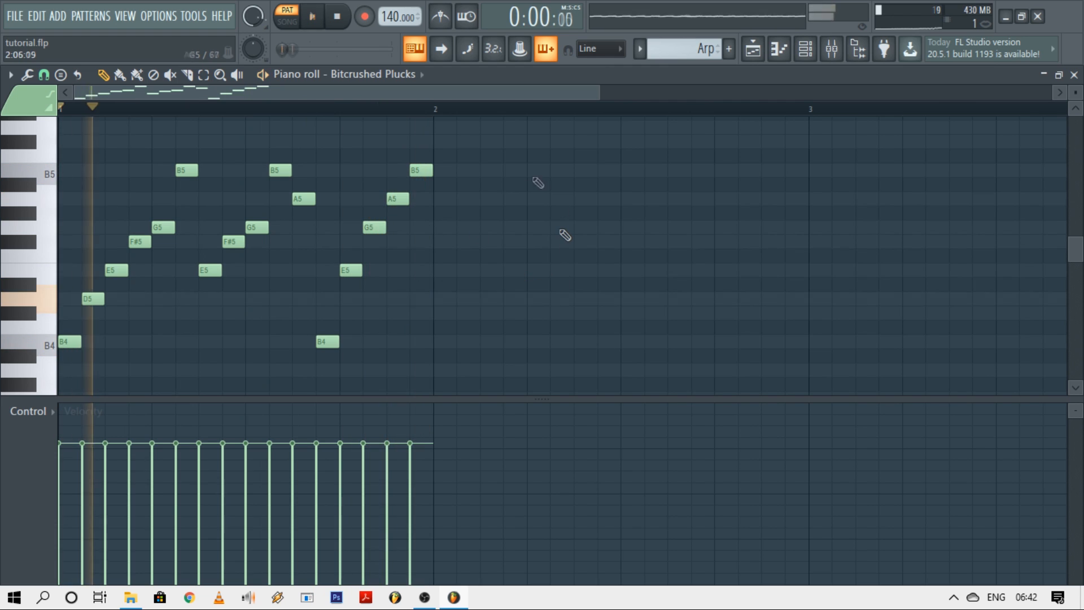
key("space")
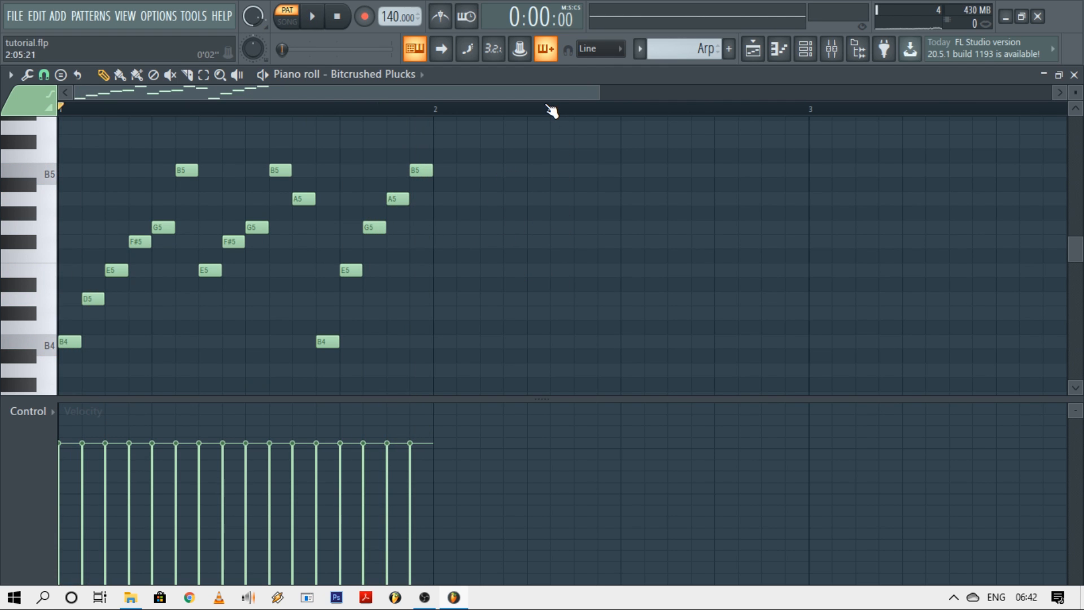
Step: Leave the piano roll and look at the synth settings of the Bitcrushed Plucks channel
key("Escape")
left_click(152, 115)
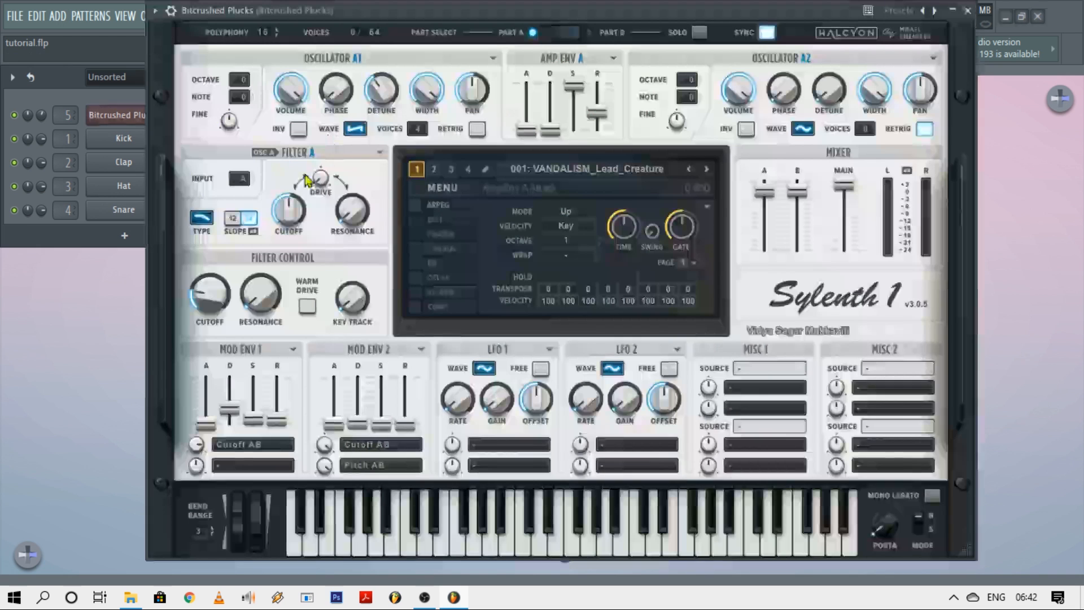
key("Escape")
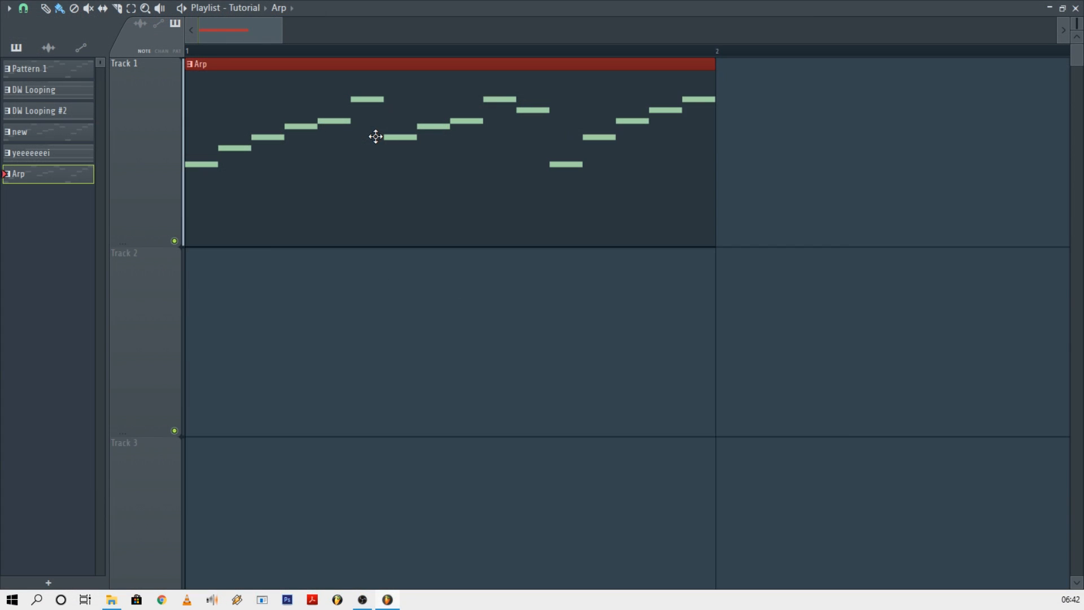
Step: Consolidate the one-bar Arp pattern clip in the playlist to audio from the selection start and play the result
scroll(617, 187, "down", 2)
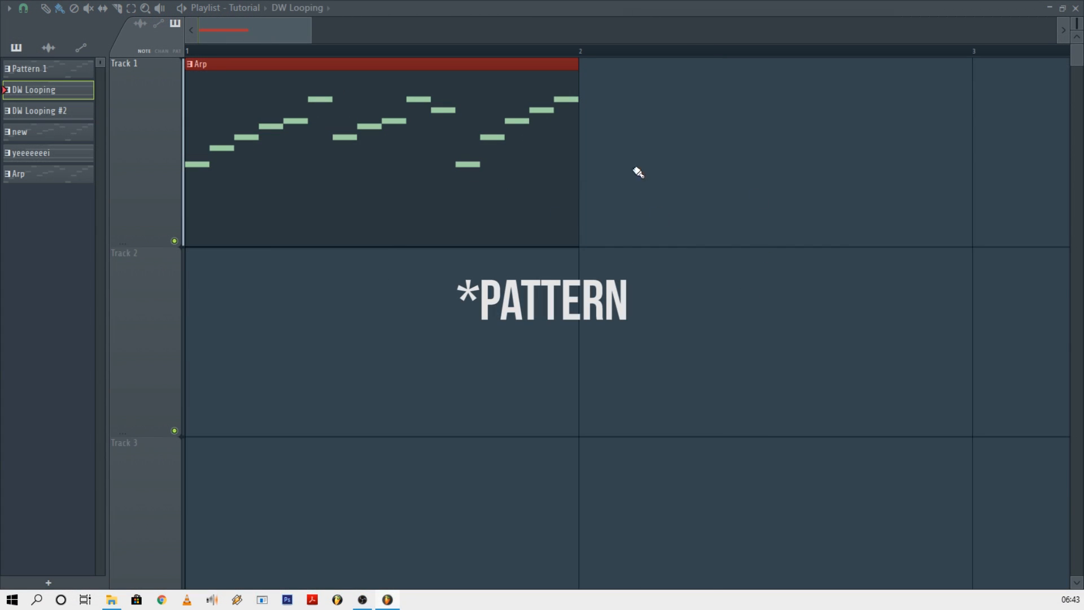
left_click(9, 9)
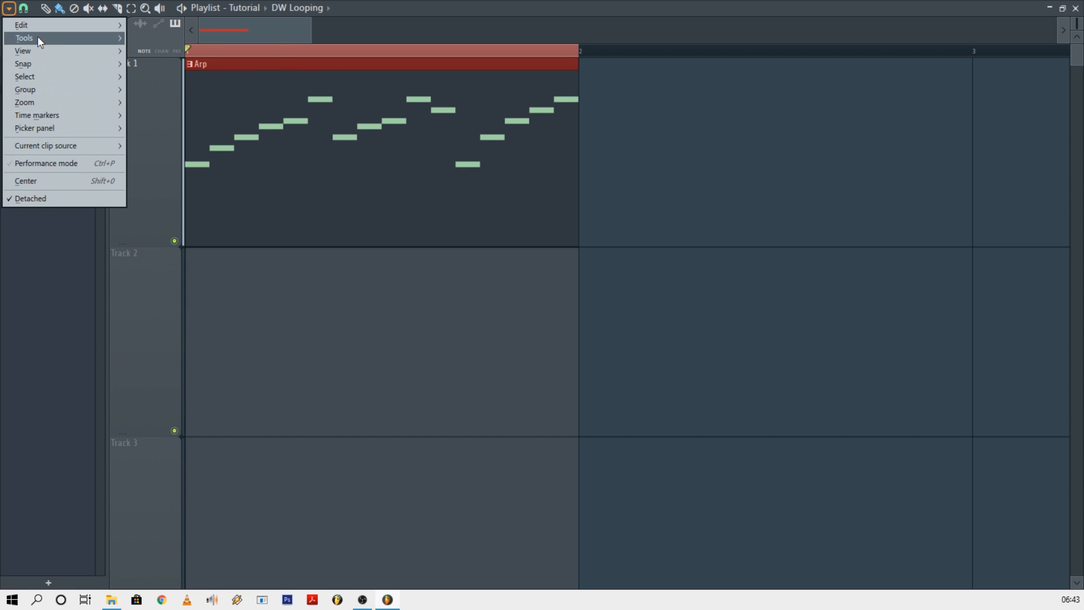
mouse_move(38, 37)
mouse_move(187, 55)
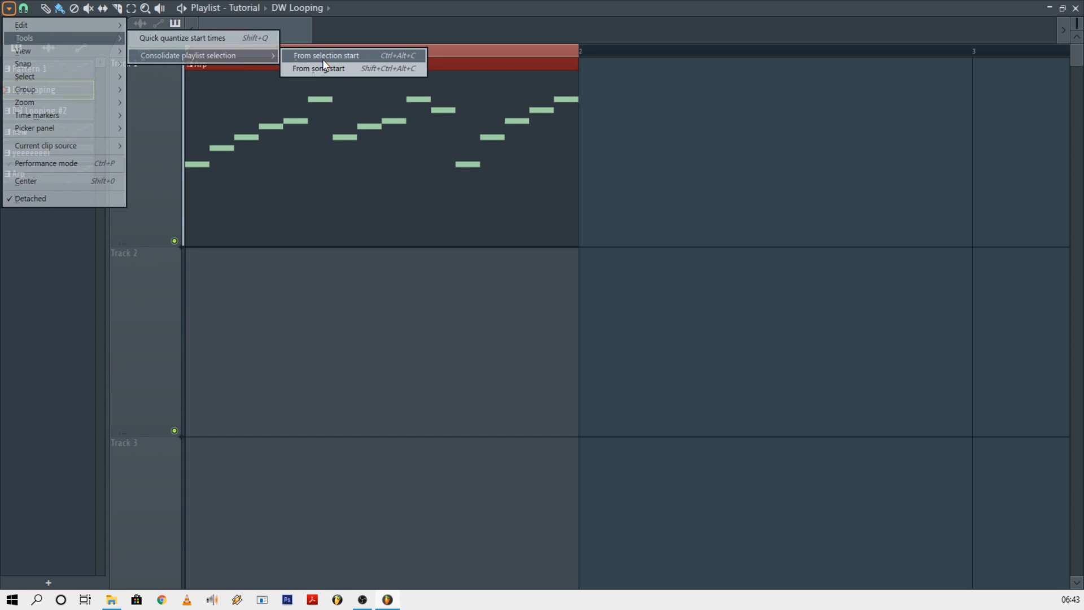
left_click(322, 59)
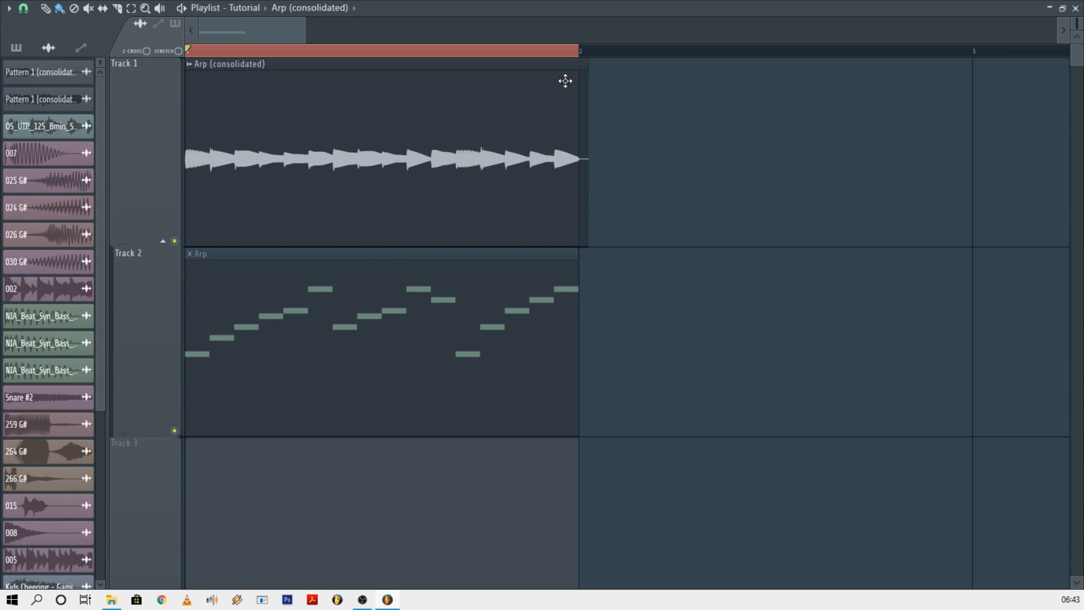
key("space")
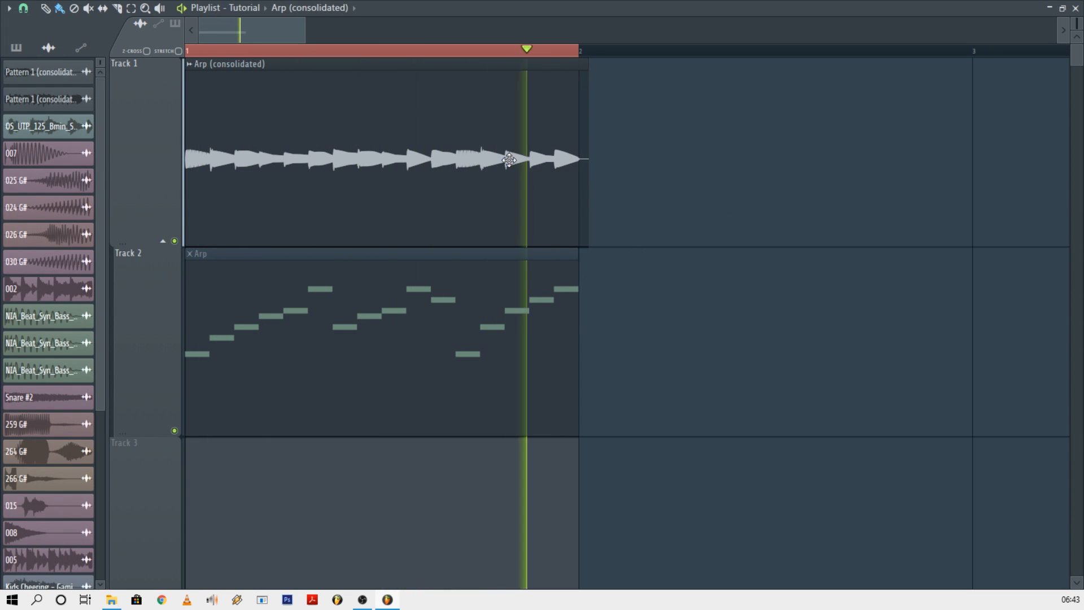
key("space")
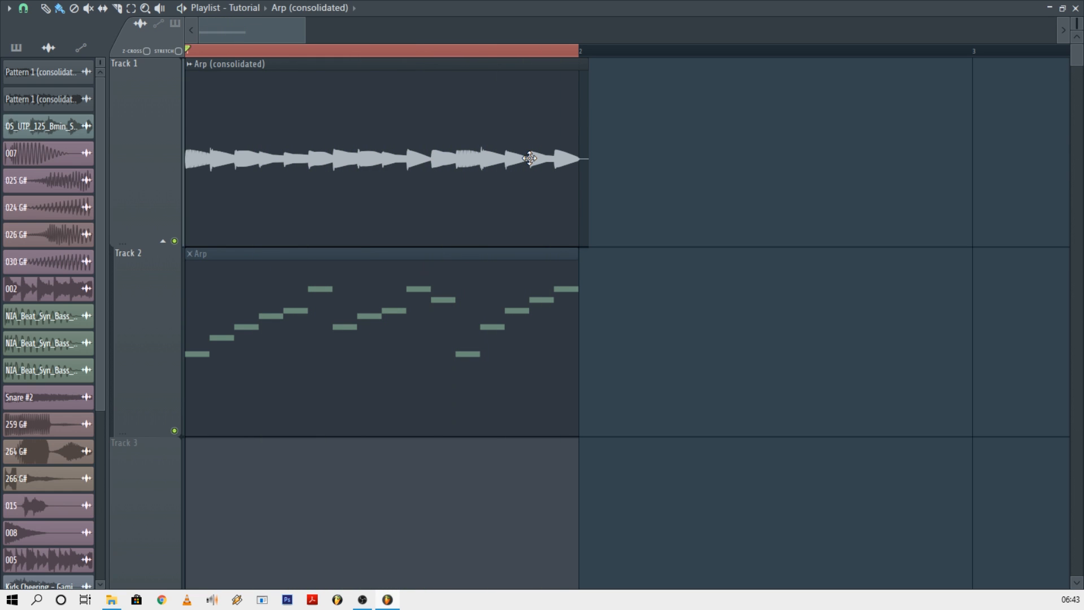
Step: Open the consolidated Arp clip's channel settings and insert a DirectWave instrument at the Bitcrushed Plucks channel
left_click(402, 114)
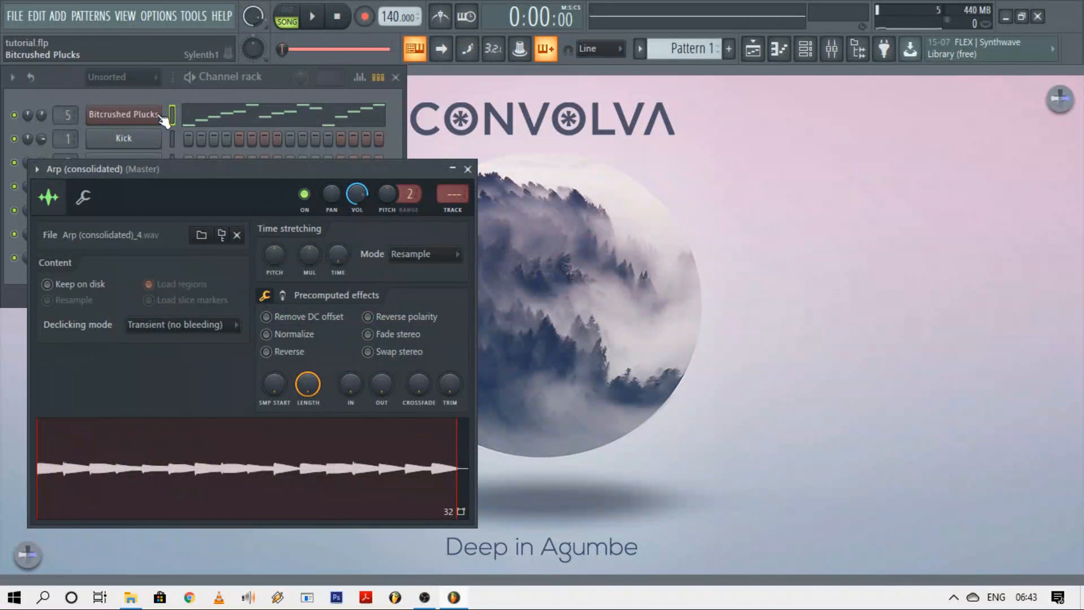
right_click(164, 120)
mouse_move(221, 221)
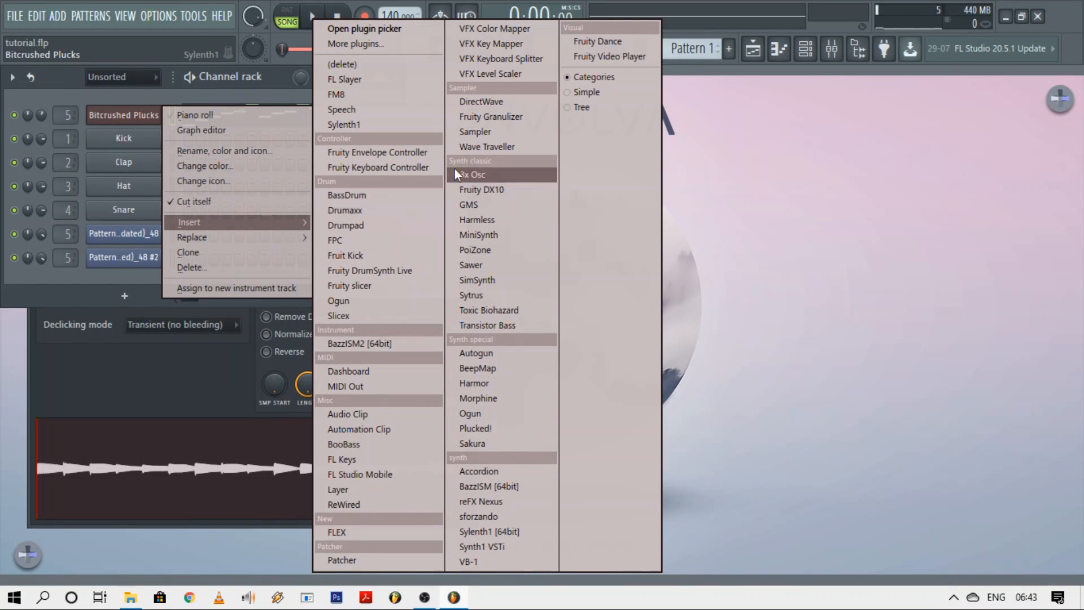
left_click(489, 103)
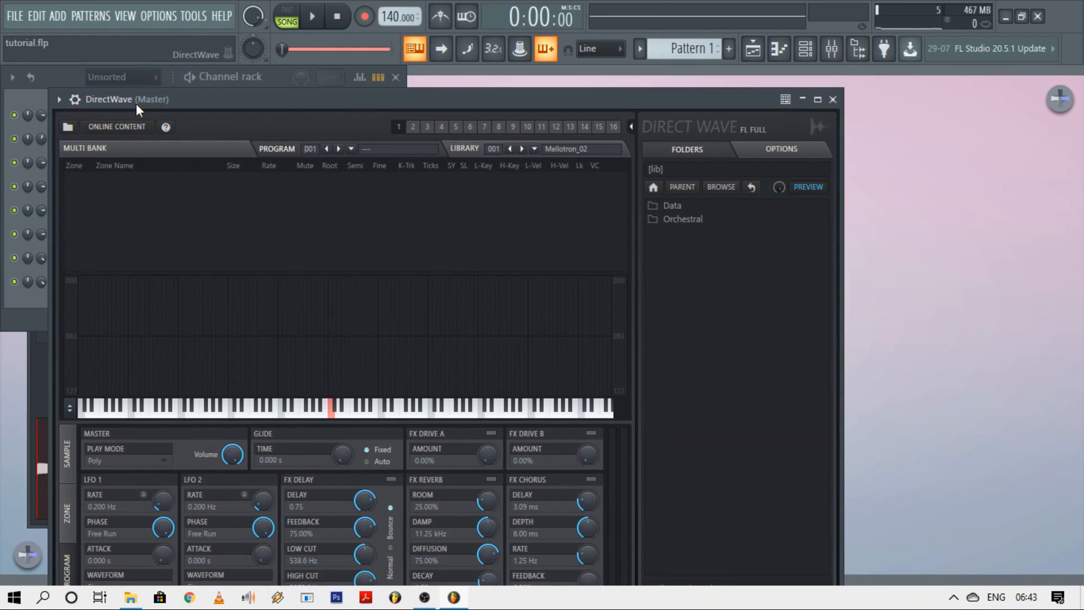
left_click_drag(136, 104, 100, 70)
Step: Detach the DirectWave and Arp (consolidated) windows and arrange them so both are accessible
left_click(68, 69)
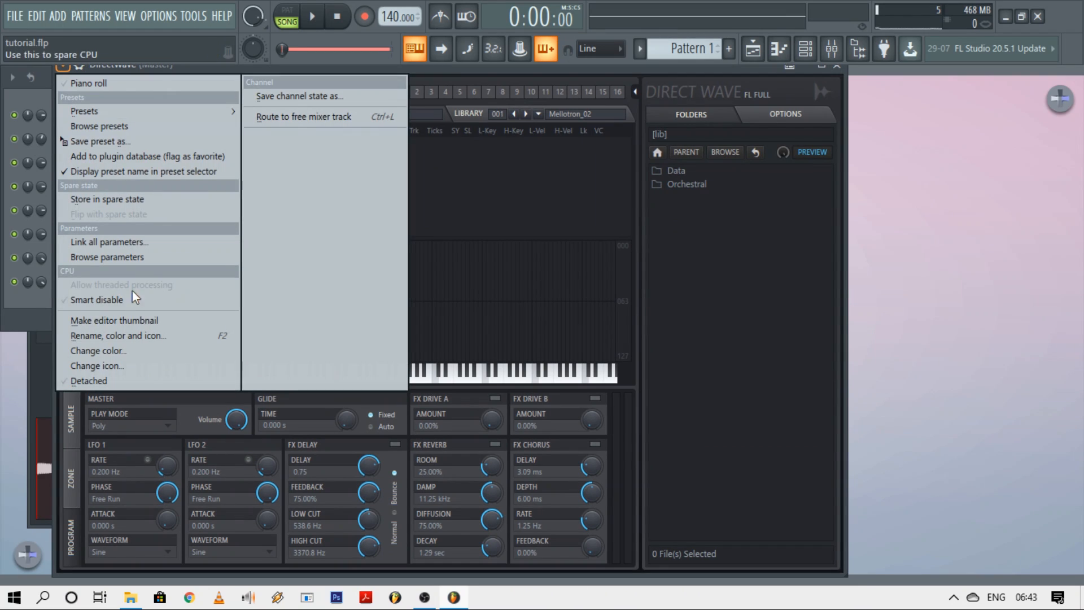
left_click(130, 377)
left_click(40, 394)
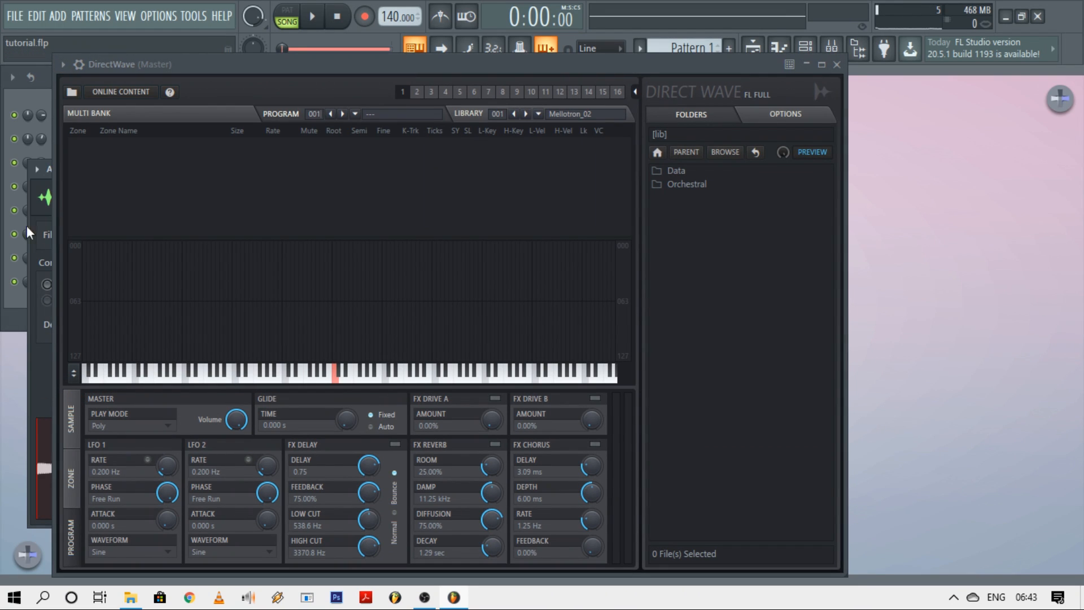
left_click(37, 169)
left_click(88, 462)
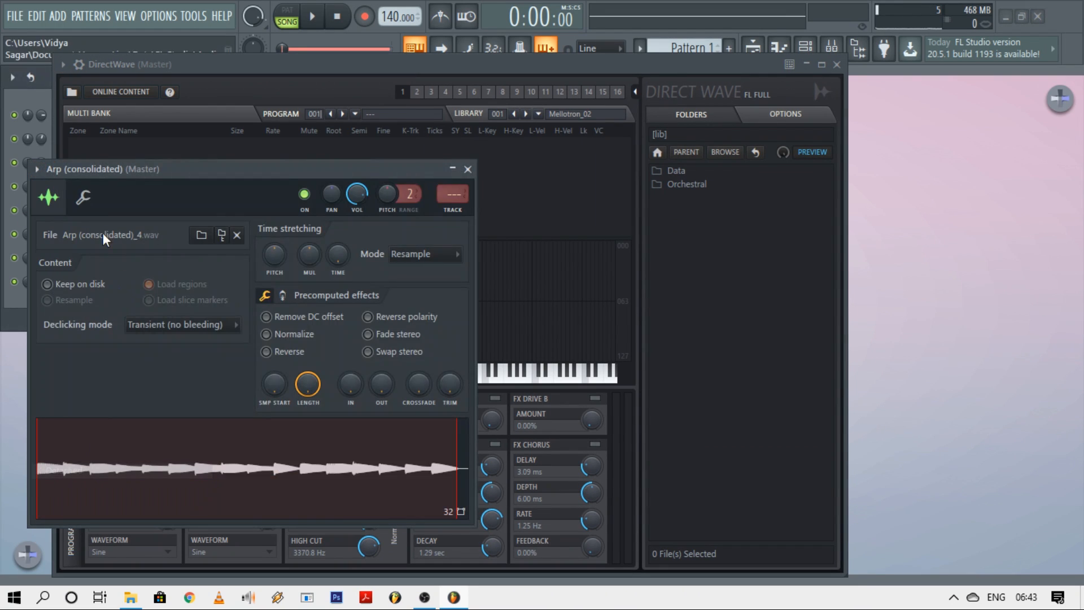
left_click_drag(153, 171, 746, 87)
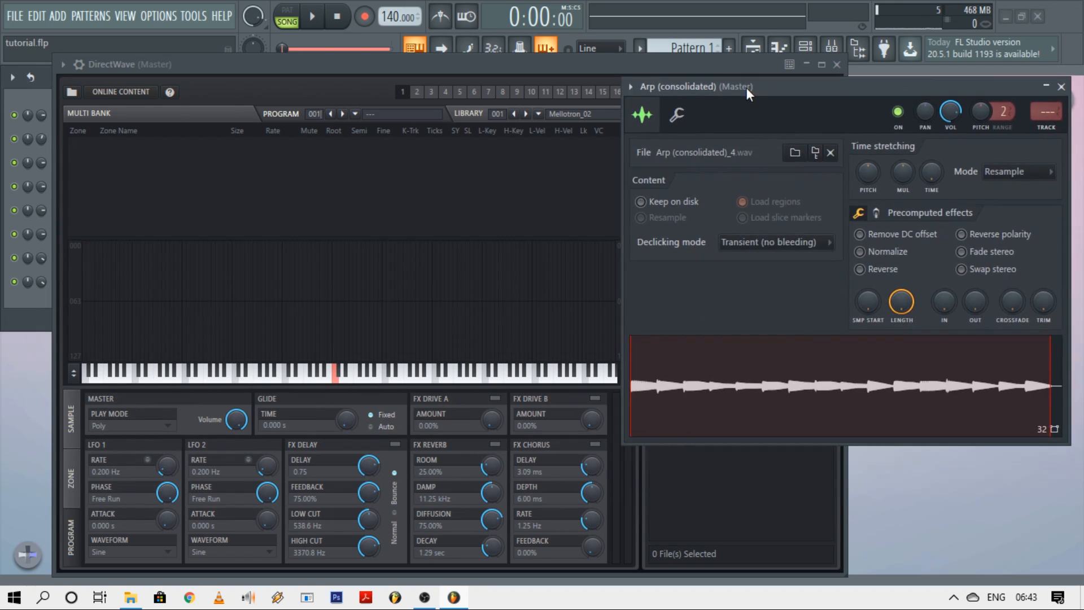
Step: Load the Arp (consolidated) sample's waveform into DirectWave as a zone
left_click(94, 63)
left_click(79, 65)
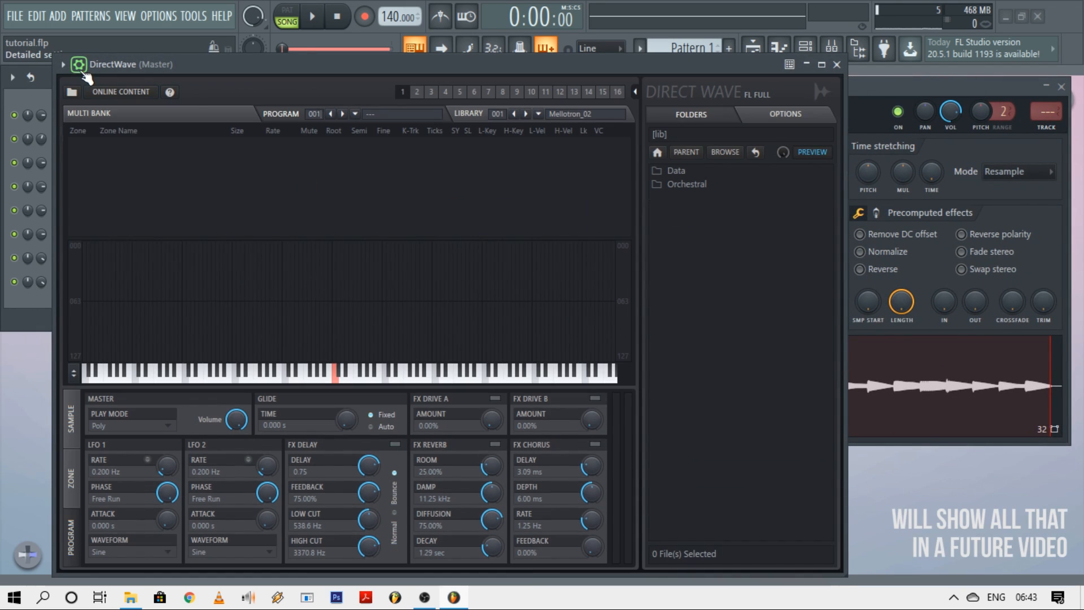
left_click(868, 94)
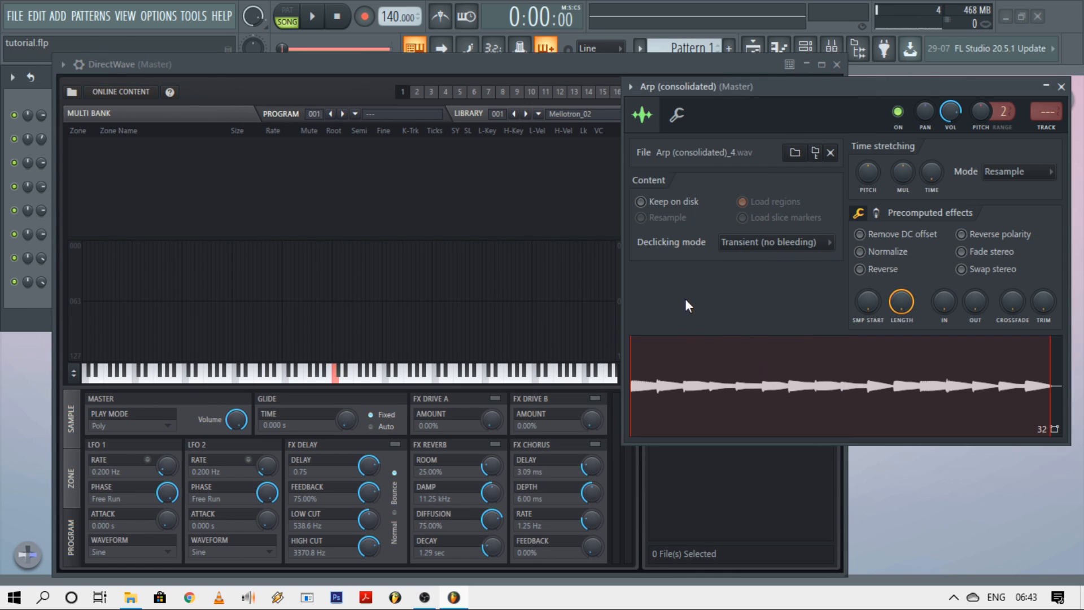
left_click_drag(716, 118, 716, 131)
left_click_drag(814, 378, 296, 83)
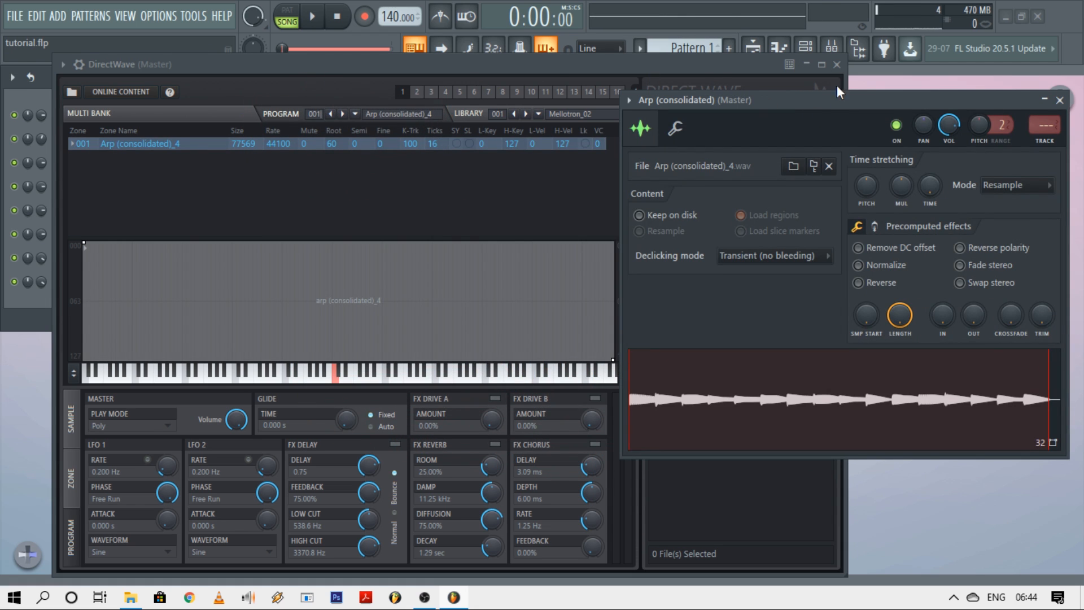
Step: Close the DirectWave window and create a new pattern named dw
left_click(838, 65)
left_click(731, 52)
type("dw")
key("Return")
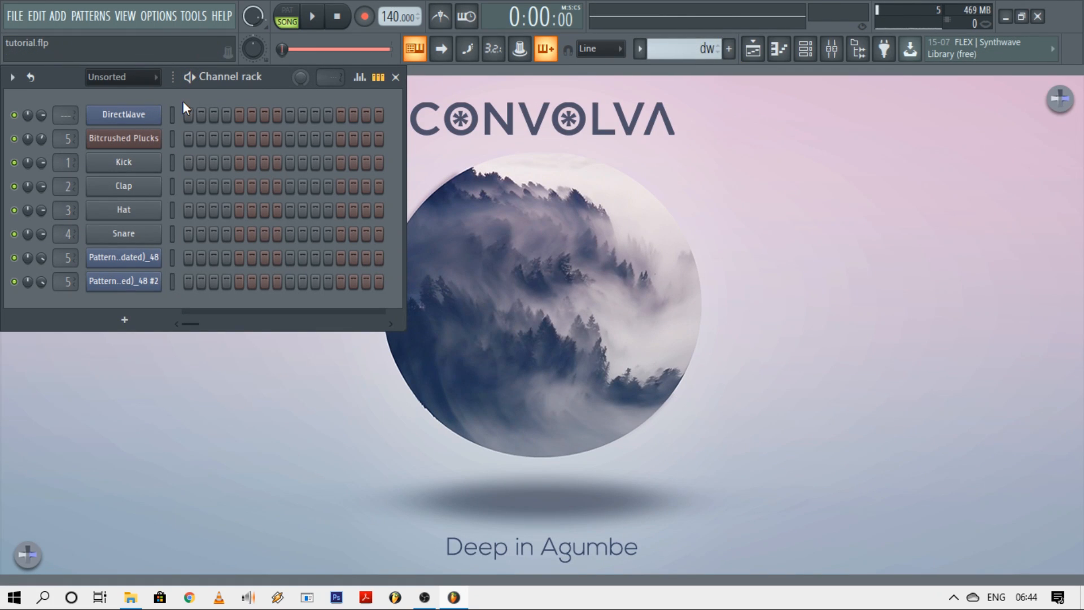
Step: Open DirectWave's piano roll and draw a C5 note about four bars long from the start of bar 1
right_click(158, 109)
left_click(170, 119)
left_click(82, 256)
scroll(126, 266, "down", 4)
left_click_drag(68, 257, 868, 322)
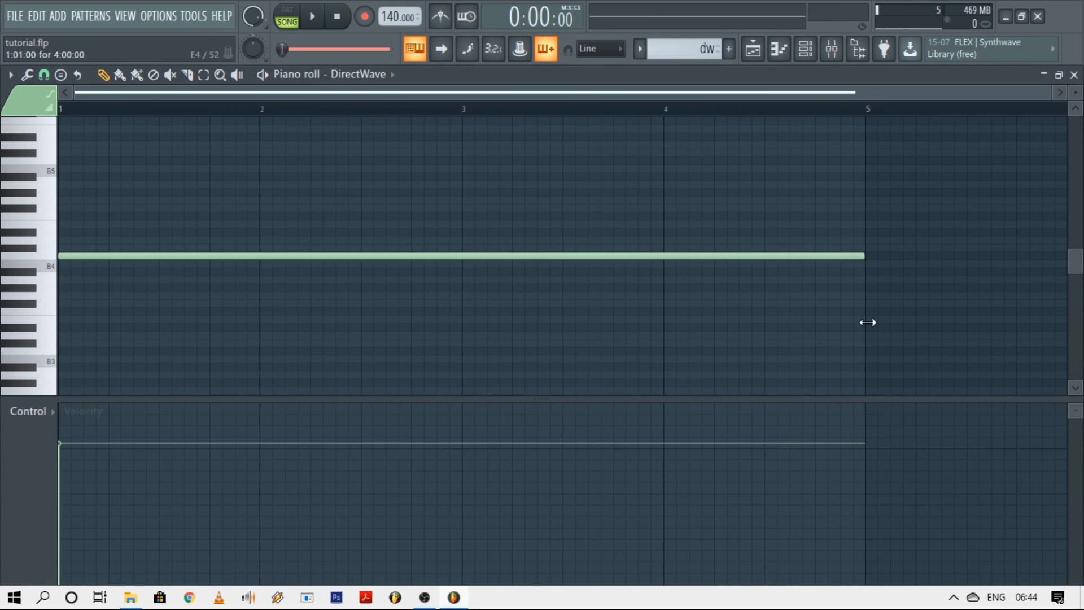
Step: Add a B5 note parallel to the C5 note and make both six bars long, ending at bar 7
scroll(556, 255, "down", 2)
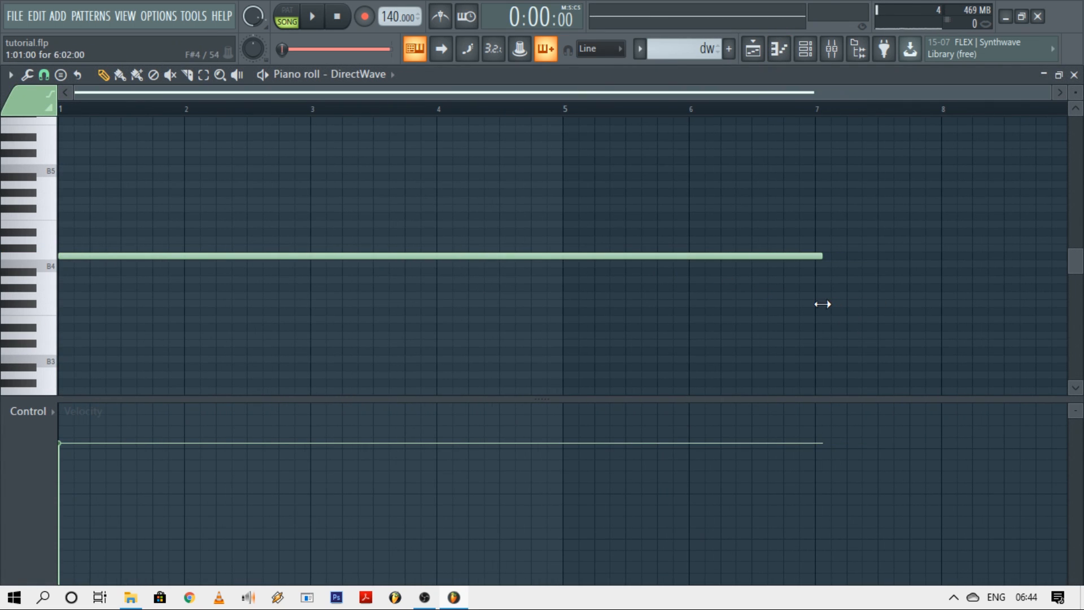
left_click_drag(39, 256, 40, 373)
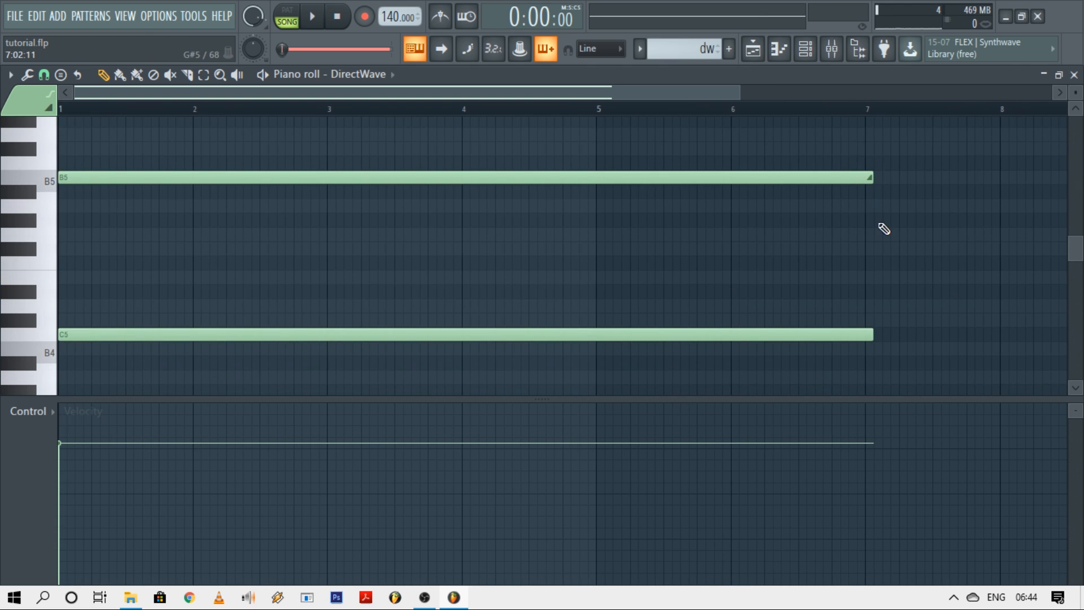
left_click_drag(844, 142, 864, 333)
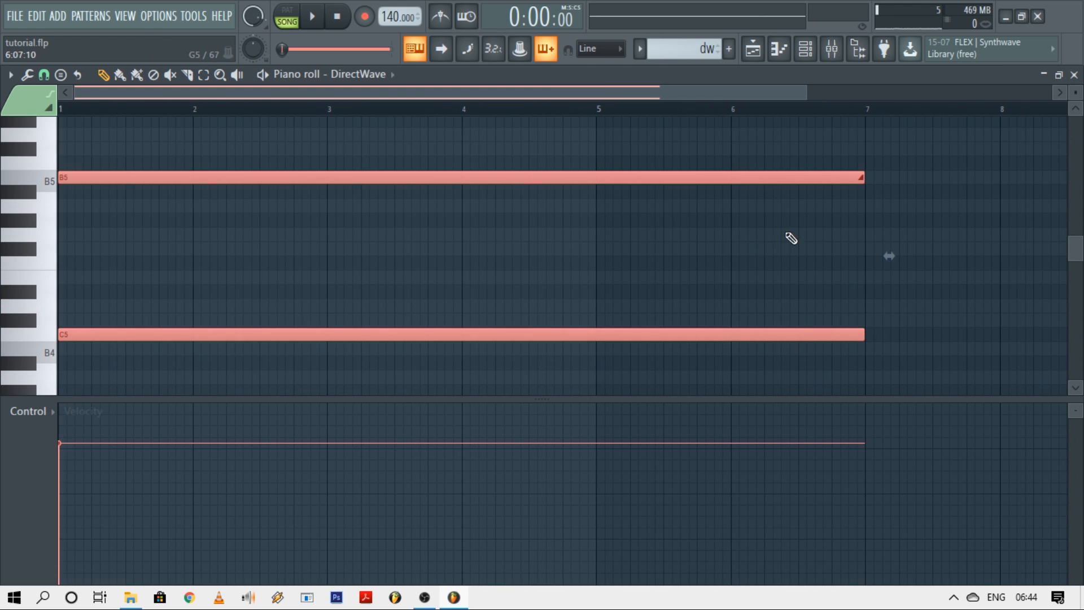
Step: Arrange octave-stacked slide notes starting at bars 1, 5 and 7, end all notes at bar 9, and play the pattern
left_click_drag(847, 143, 909, 252)
left_click_drag(262, 200, 245, 162)
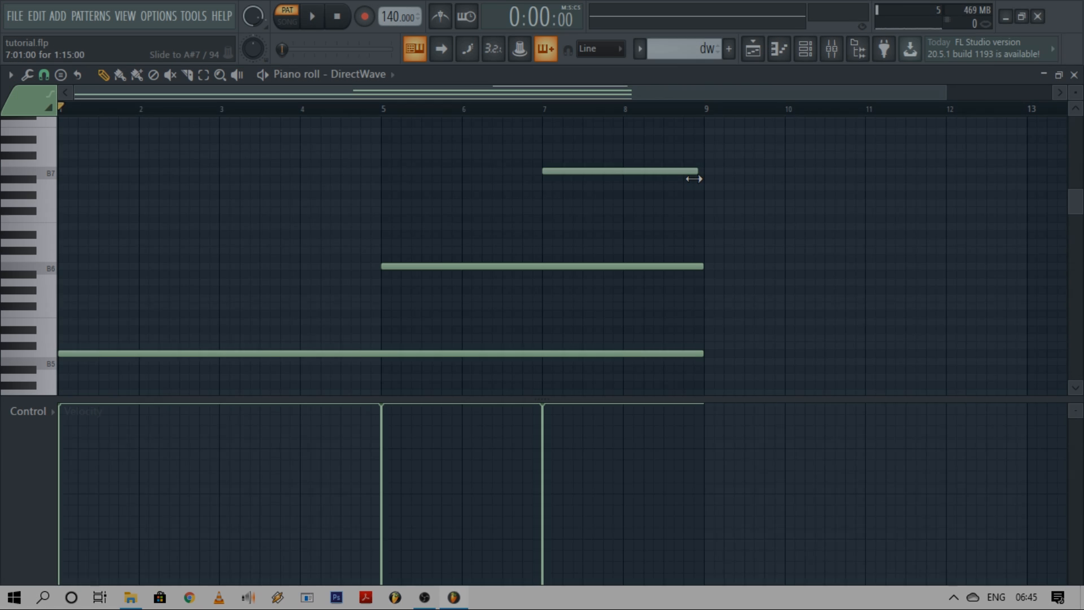
key("space")
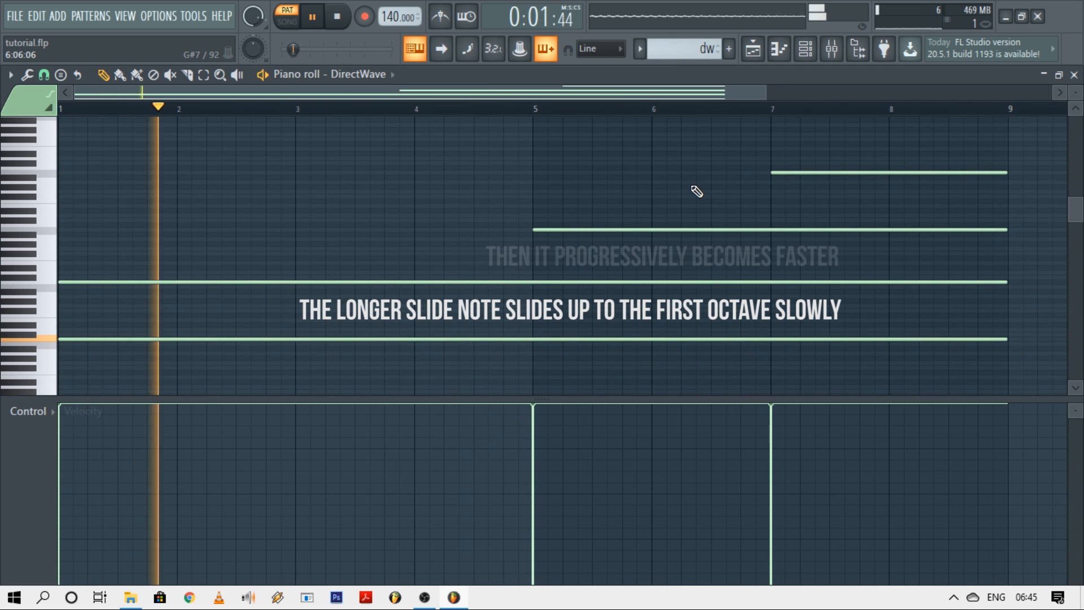
scroll(677, 256, "down", 1)
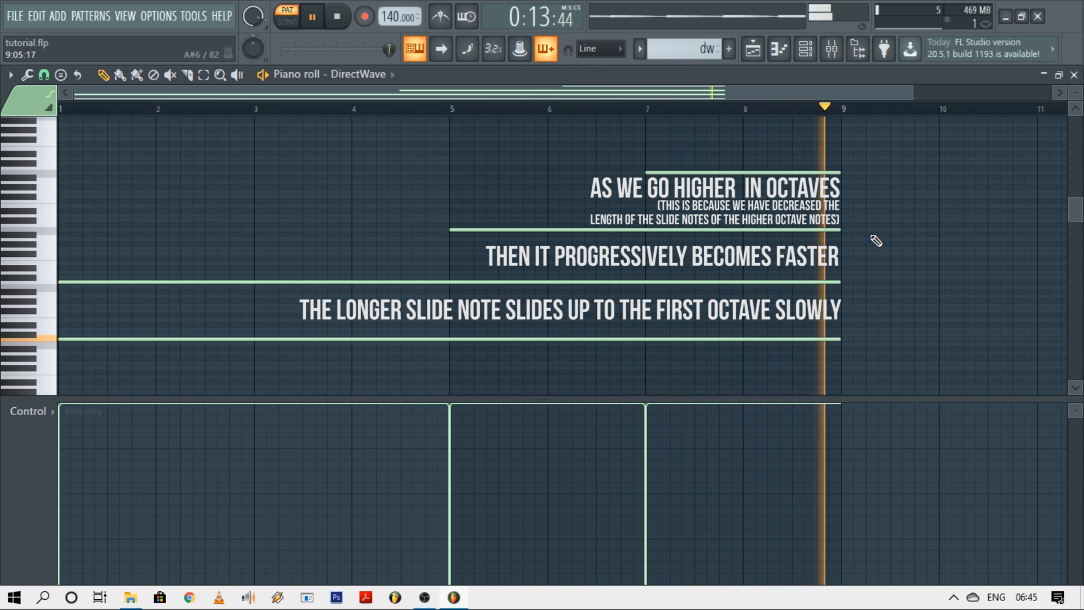
key("space")
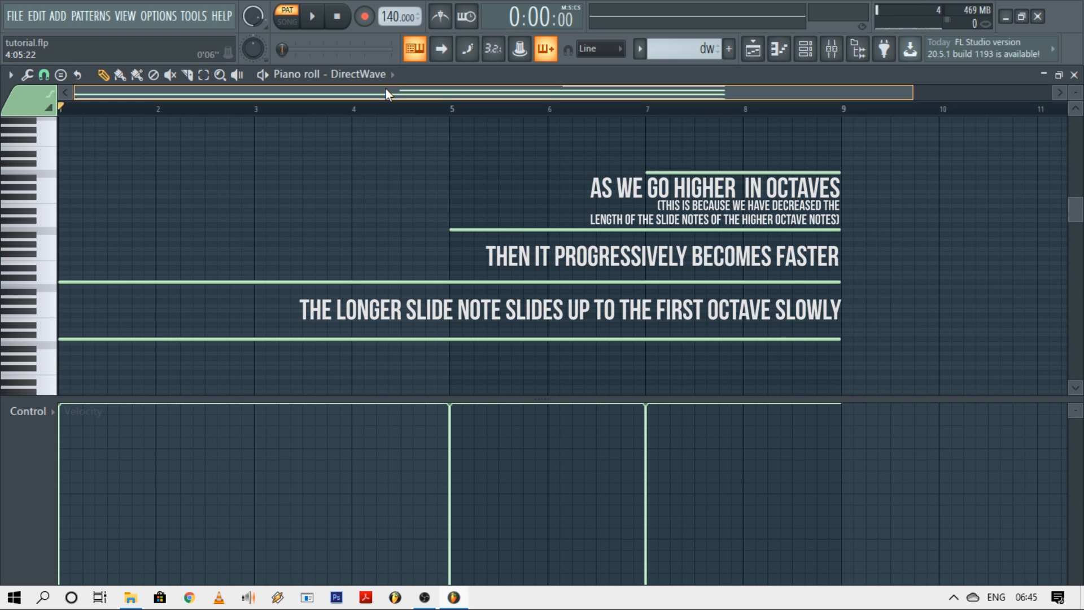
Step: Load Fruity Parametric EQ 2 into the first effect slot of the DirectWave mixer track
left_click(832, 49)
left_click(917, 123)
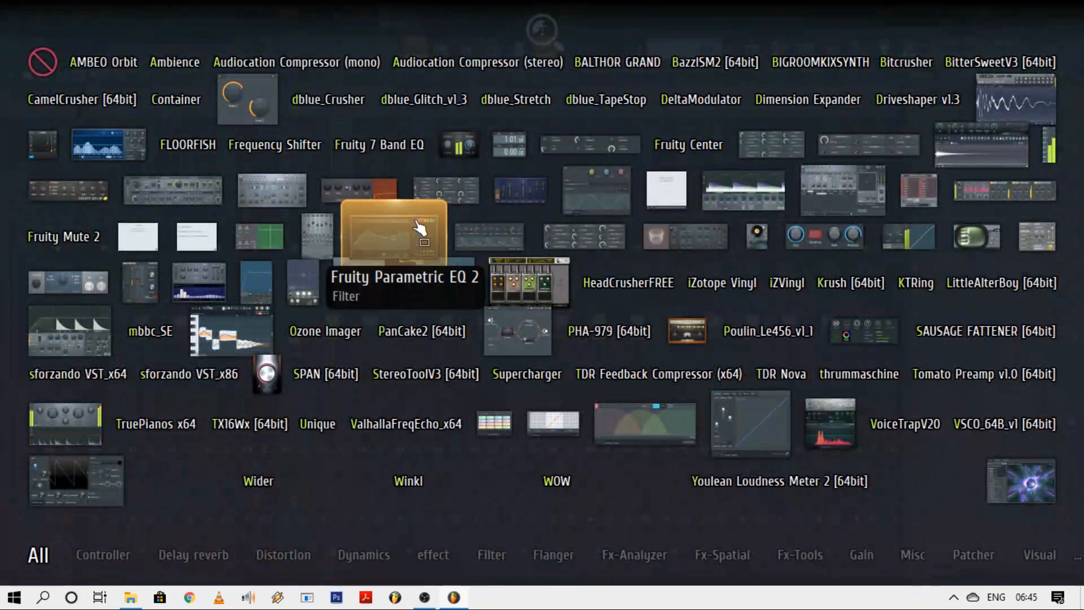
left_click(419, 225)
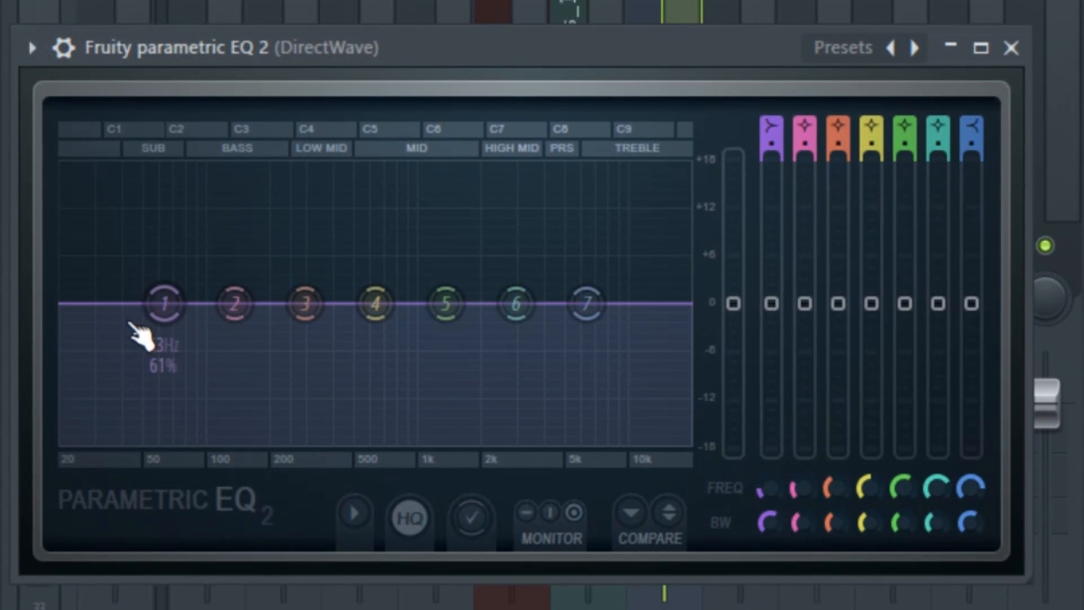
Step: Make EQ band 1 a high pass with a steep order and set its bandwidth to 55%
right_click(83, 278)
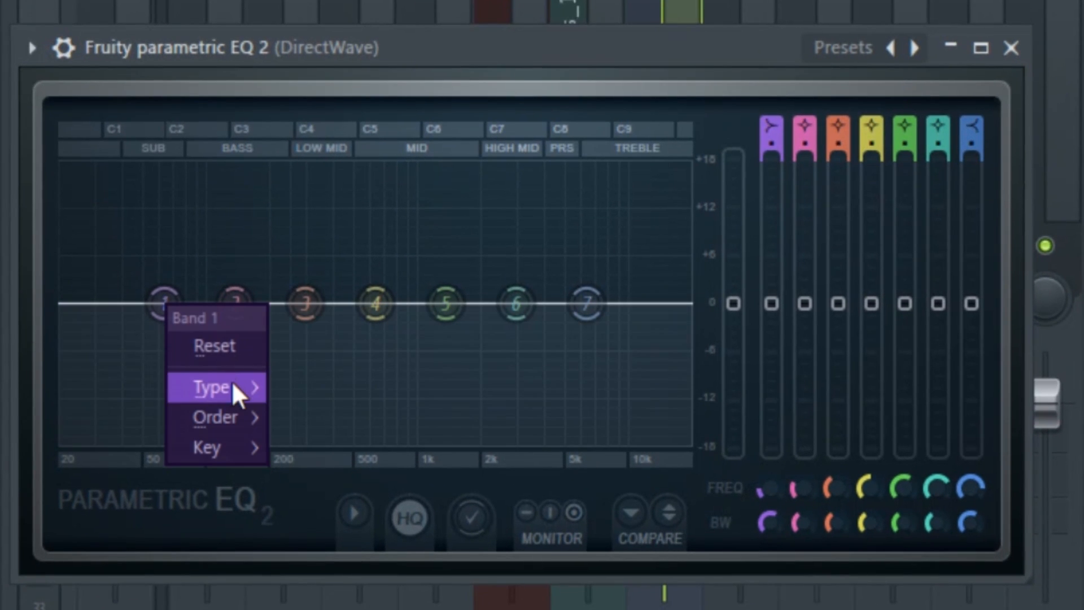
mouse_move(114, 318)
left_click(350, 486)
right_click(169, 302)
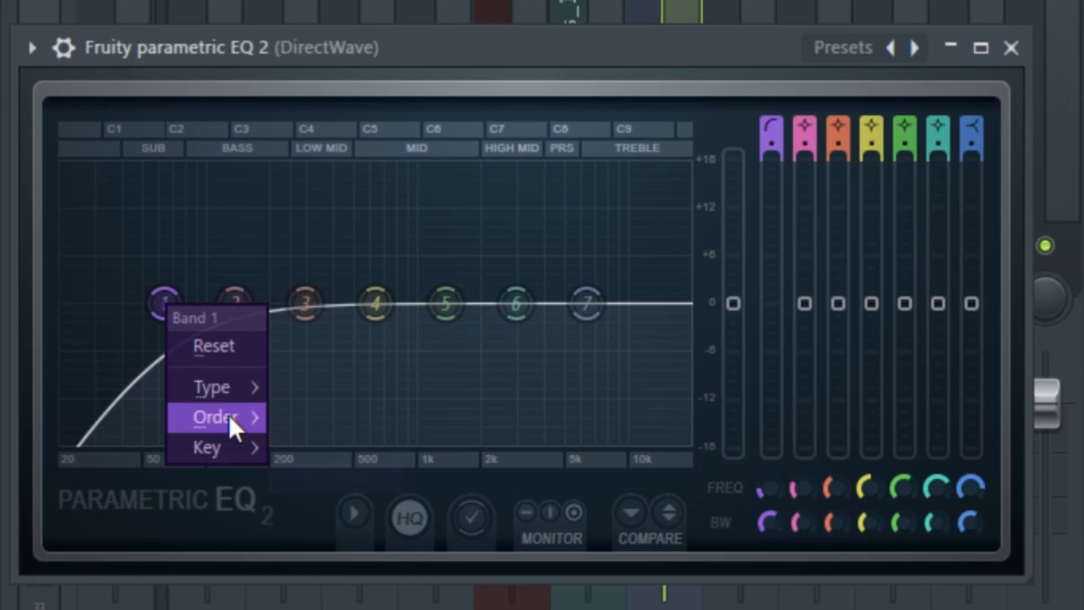
mouse_move(228, 416)
left_click(316, 418)
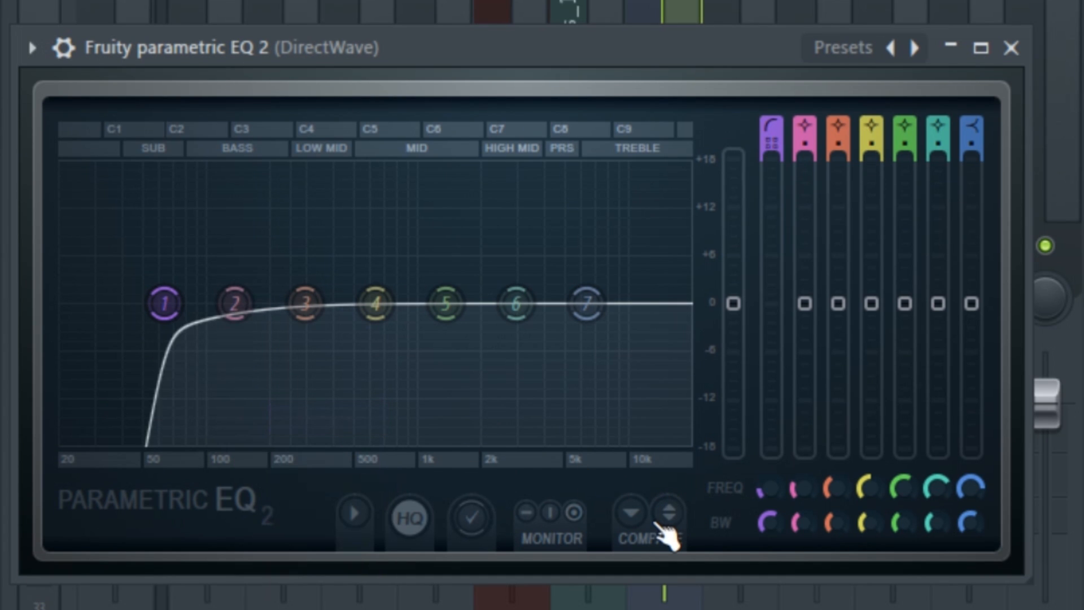
left_click_drag(763, 520, 763, 532)
Step: Play the pattern while sweeping the frequency of EQ band 1 to hear the high pass cut, and stop playback
key("space")
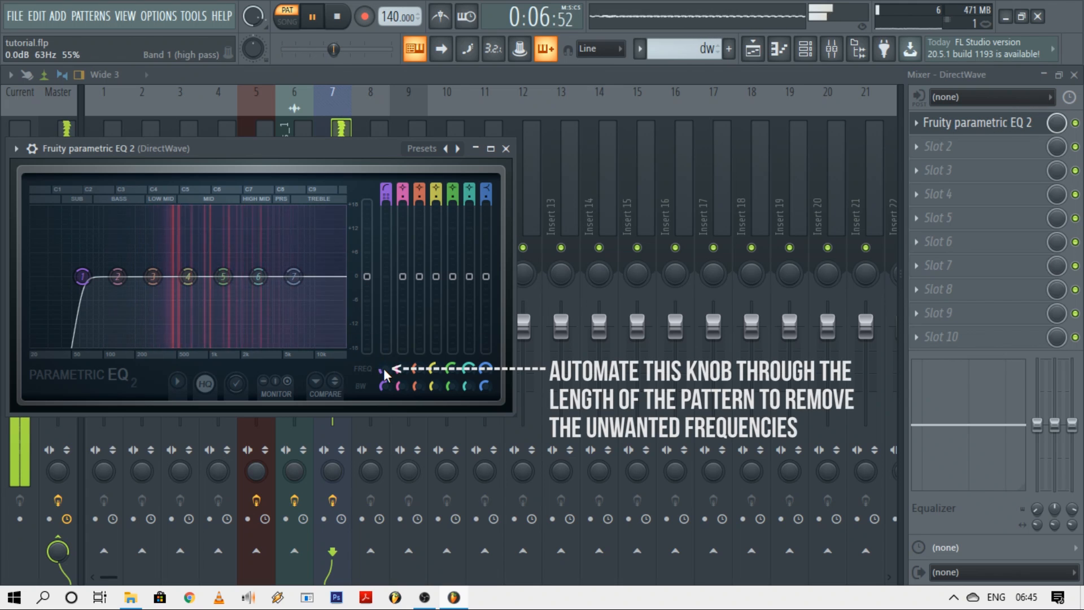
left_click_drag(383, 368, 384, 342)
key("space")
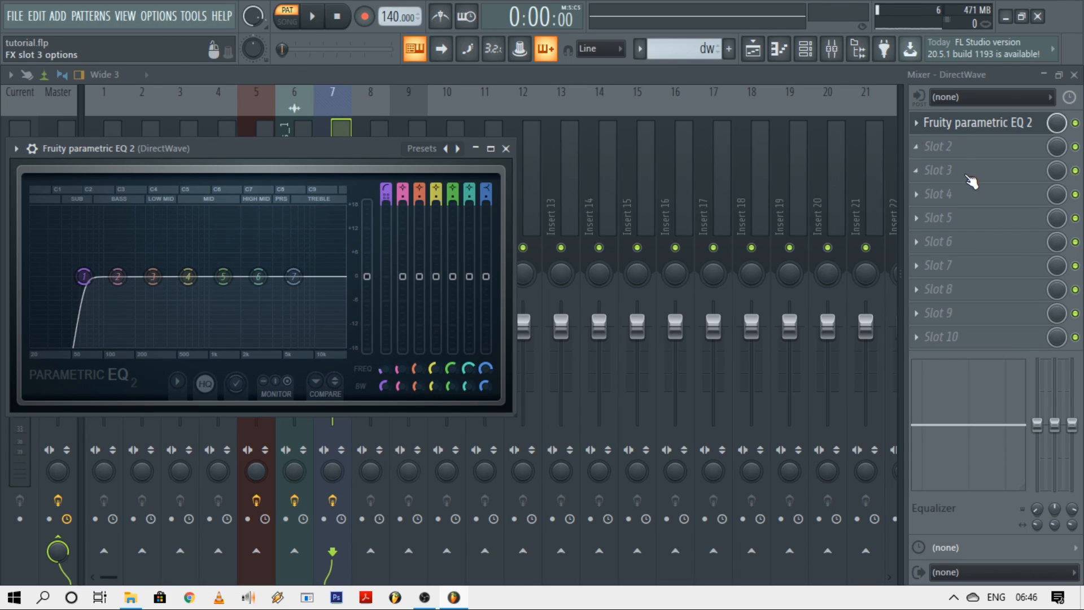
Step: Load Fruity Reeverb 2 into the third effect slot of the DirectWave mixer track
left_click(967, 176)
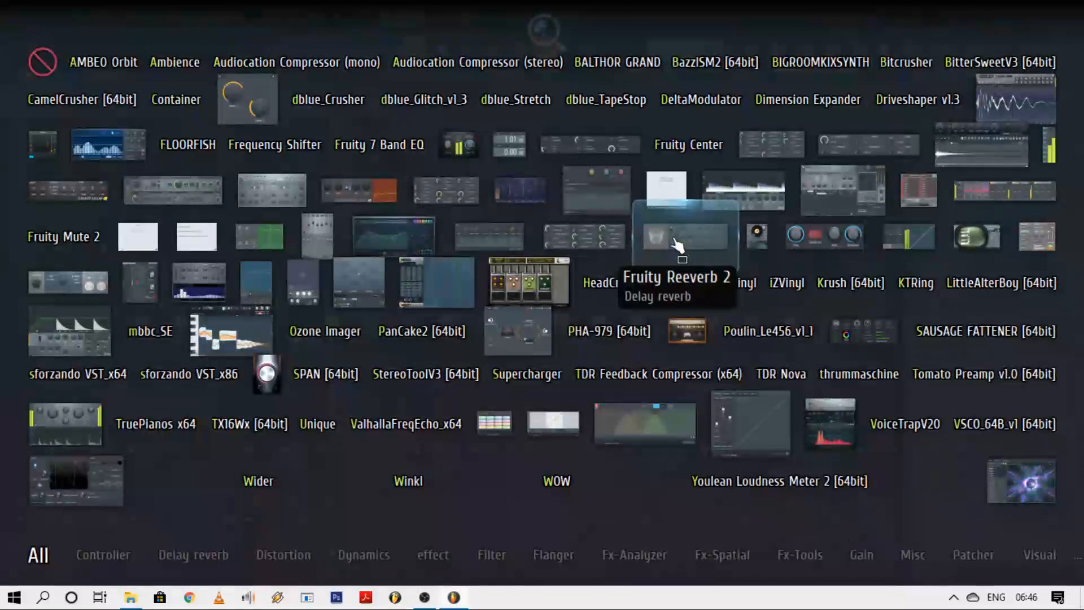
left_click(673, 239)
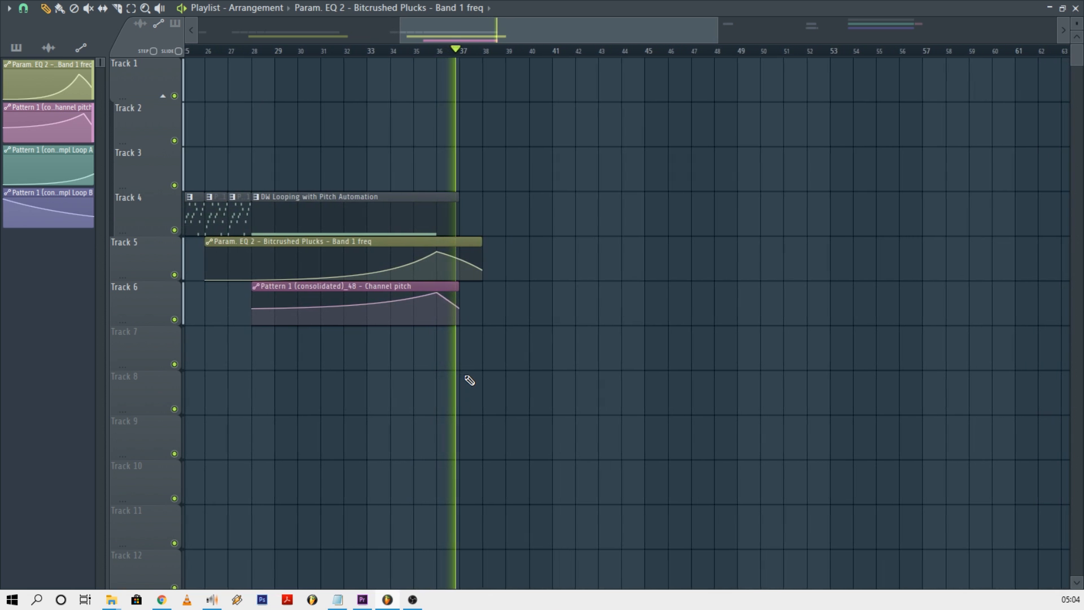
key("space")
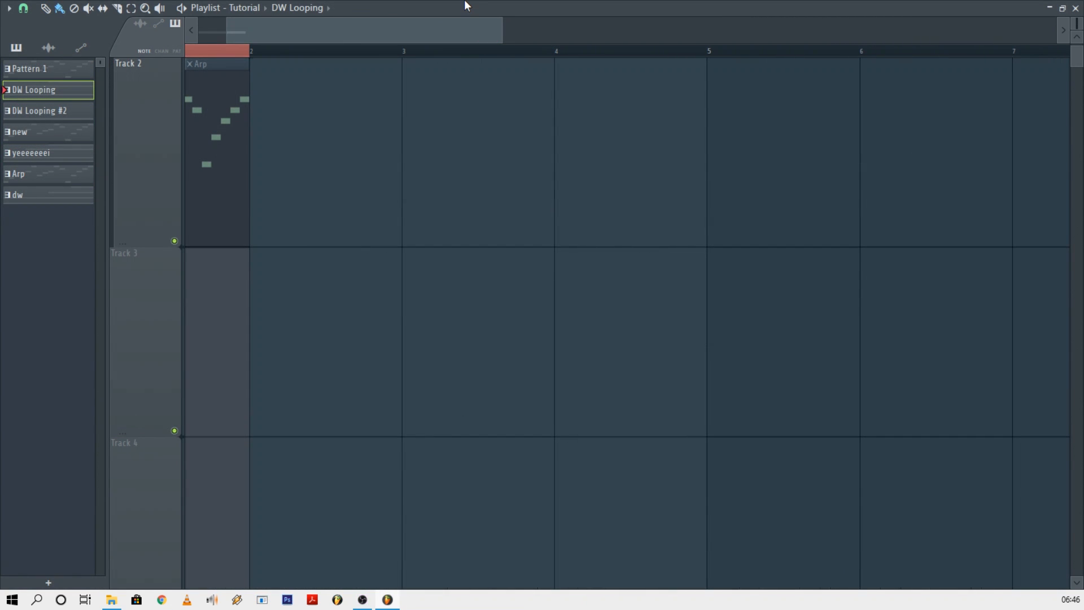
scroll(442, 132, "up", 2)
scroll(442, 132, "down", 3)
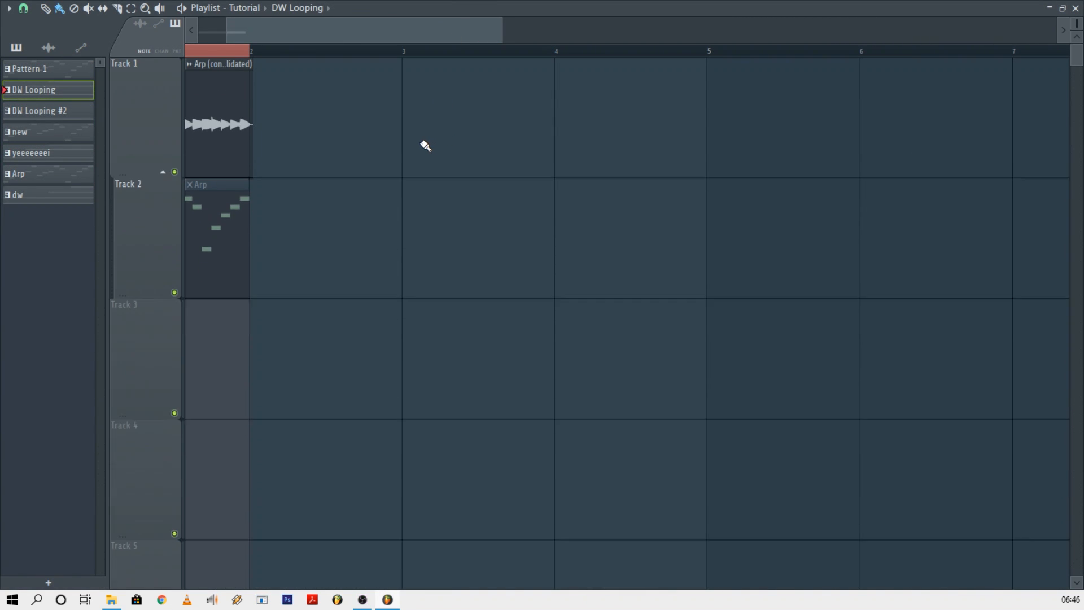
scroll(420, 139, "down", 1)
left_click(418, 133)
scroll(468, 170, "down", 2)
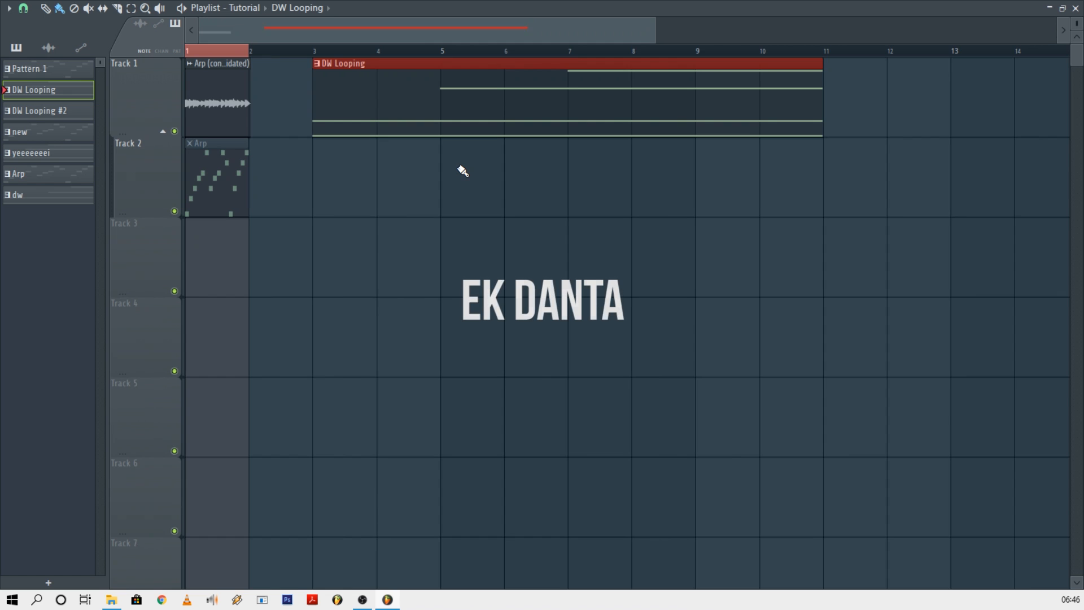
scroll(375, 94, "down", 3)
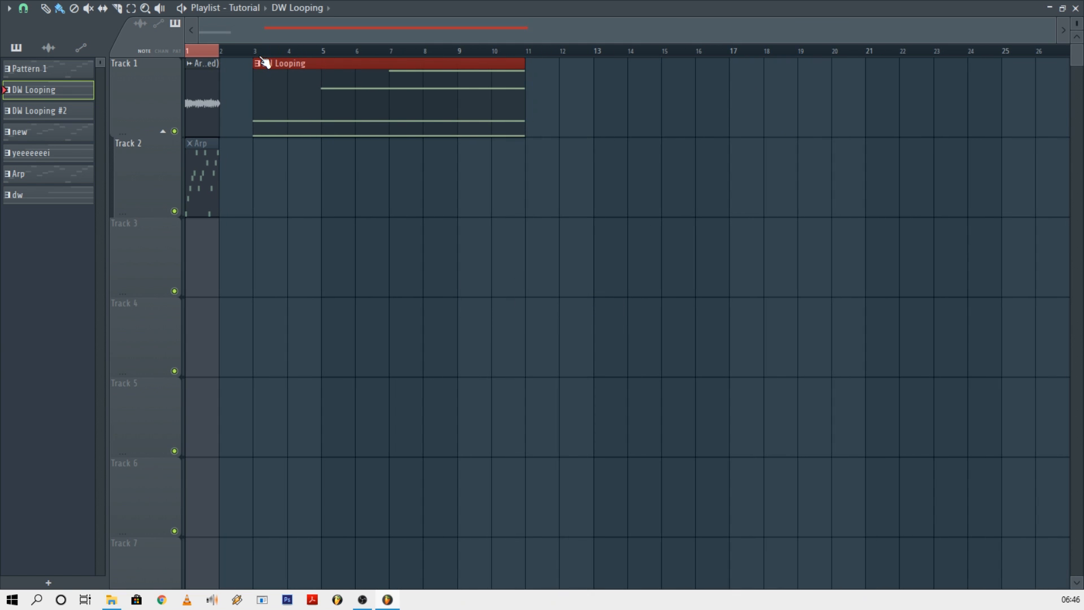
left_click(258, 54, "ctrl")
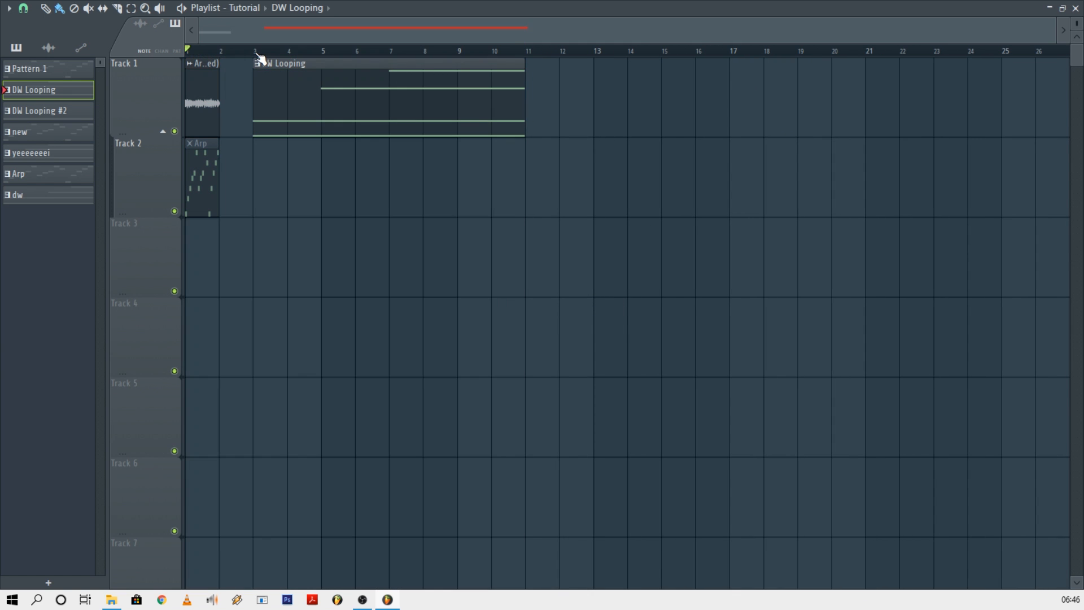
right_click(372, 121)
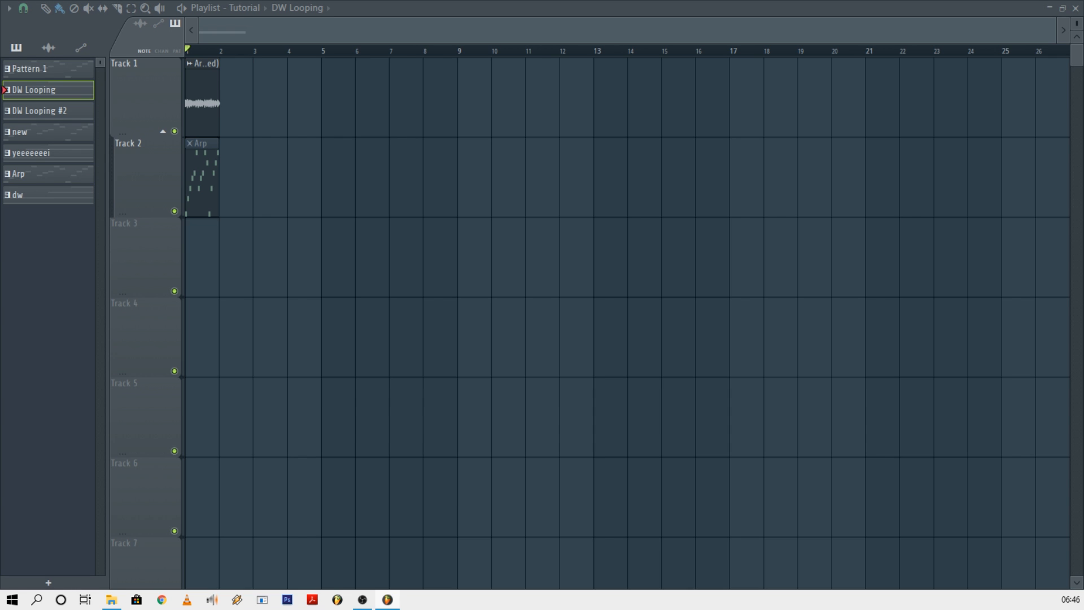
Step: Place the dw pattern on Track 1 at bar 3 and select the timeline from bar 3 to bar 11
left_click(272, 101)
scroll(272, 101, "up", 3)
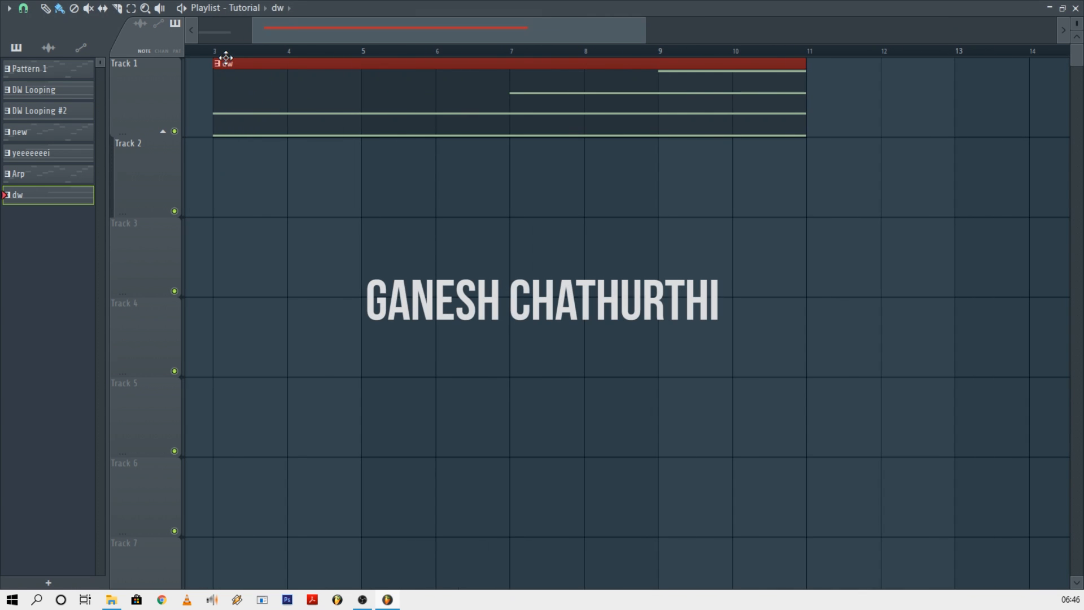
left_click_drag(215, 53, 792, 75)
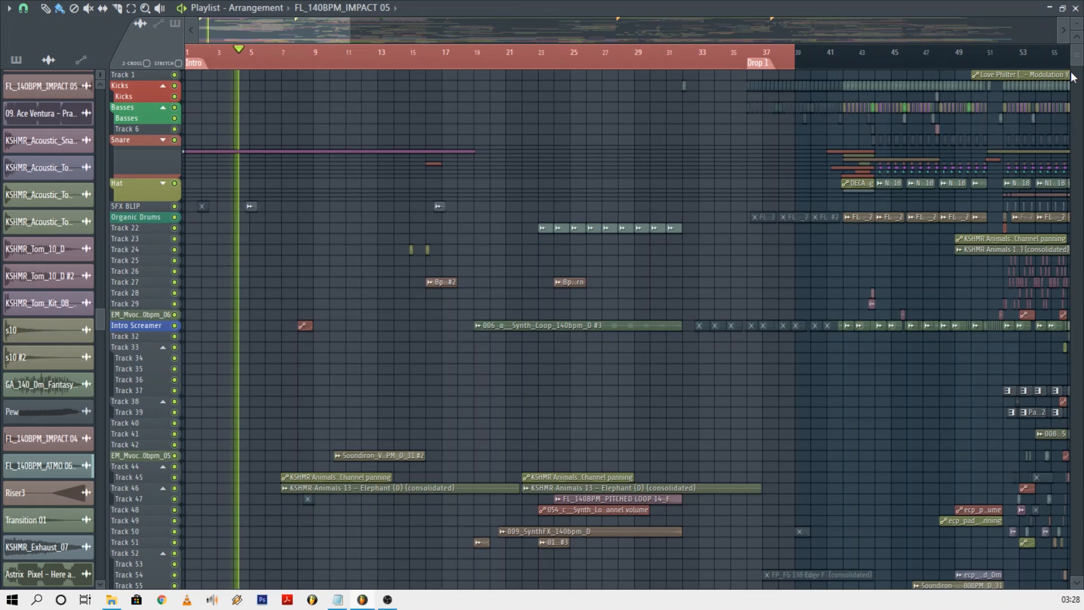
left_click_drag(1078, 65, 1011, 61)
scroll(511, 315, "down", 3)
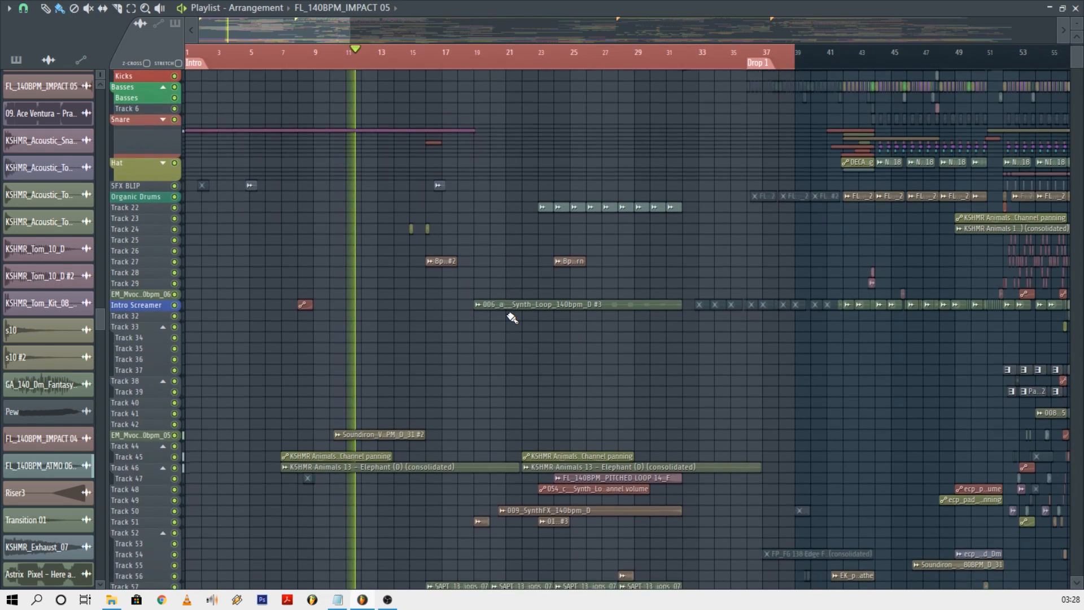
scroll(511, 315, "up", 3)
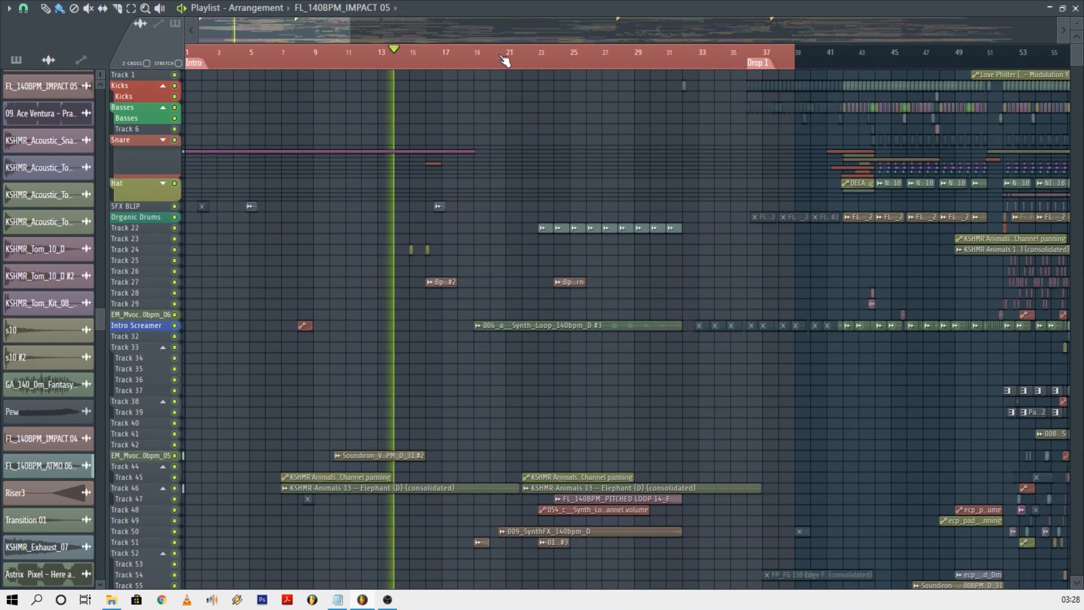
scroll(506, 56, "down", 1)
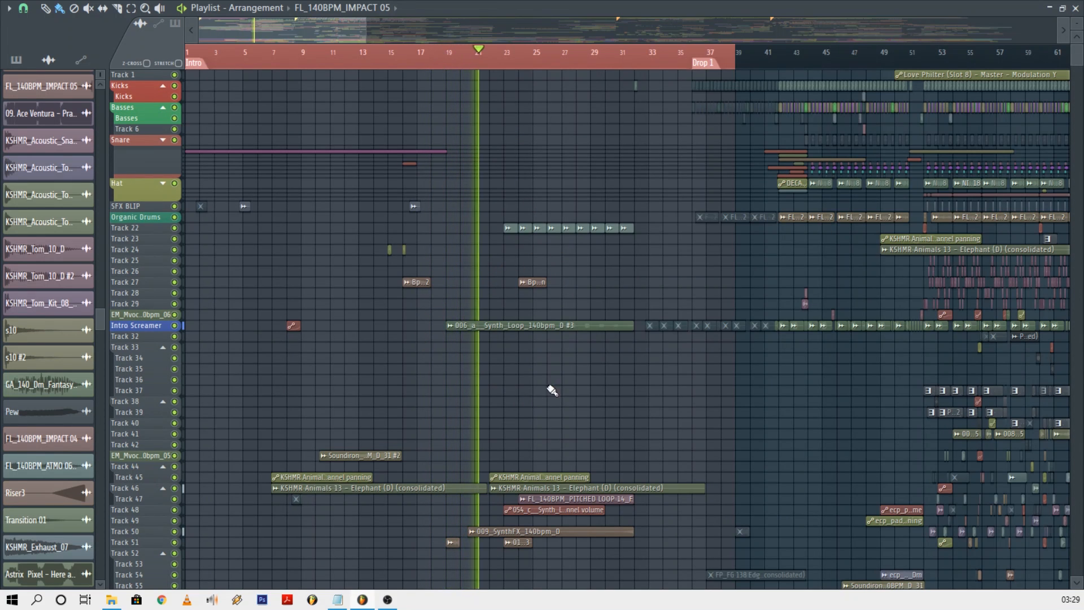
left_click_drag(1075, 62, 1022, 40)
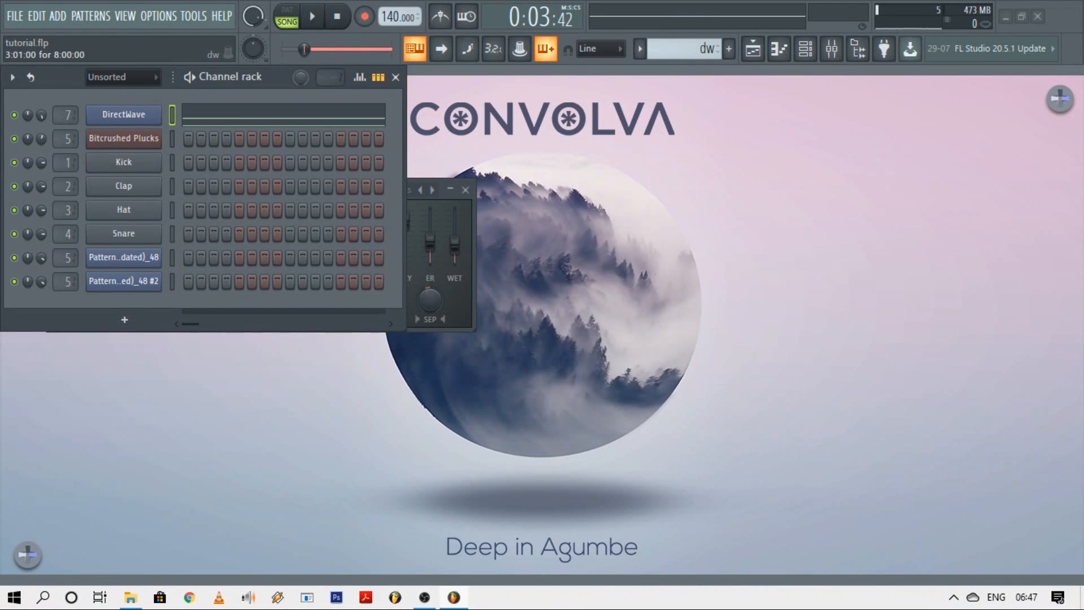
Step: Reopen the DirectWave track's EQ, raise band 1's frequency slightly, and create an automation clip for that frequency
left_click(832, 48)
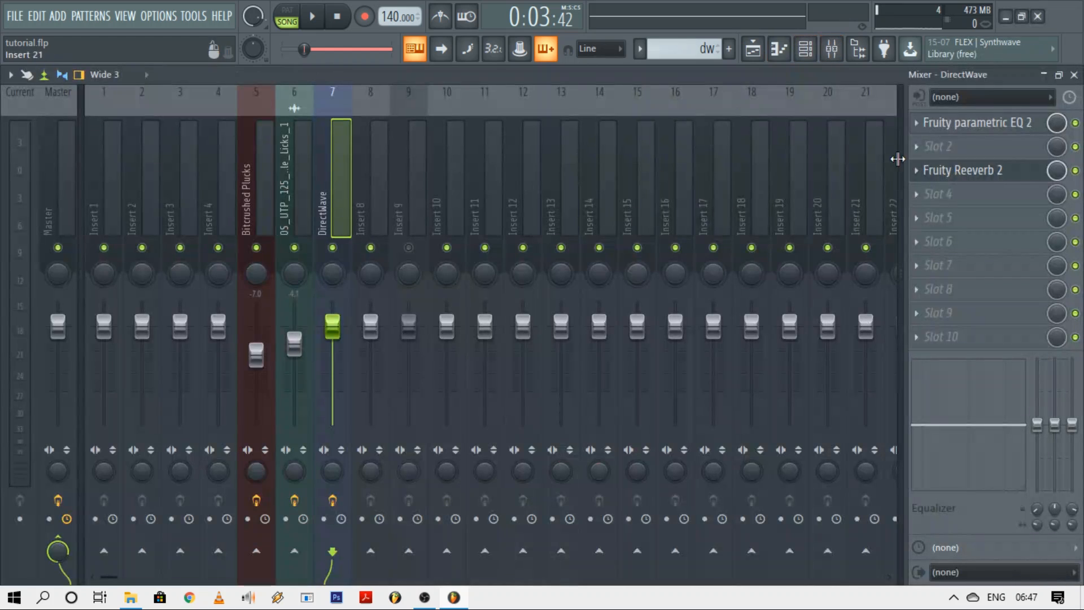
left_click(969, 132)
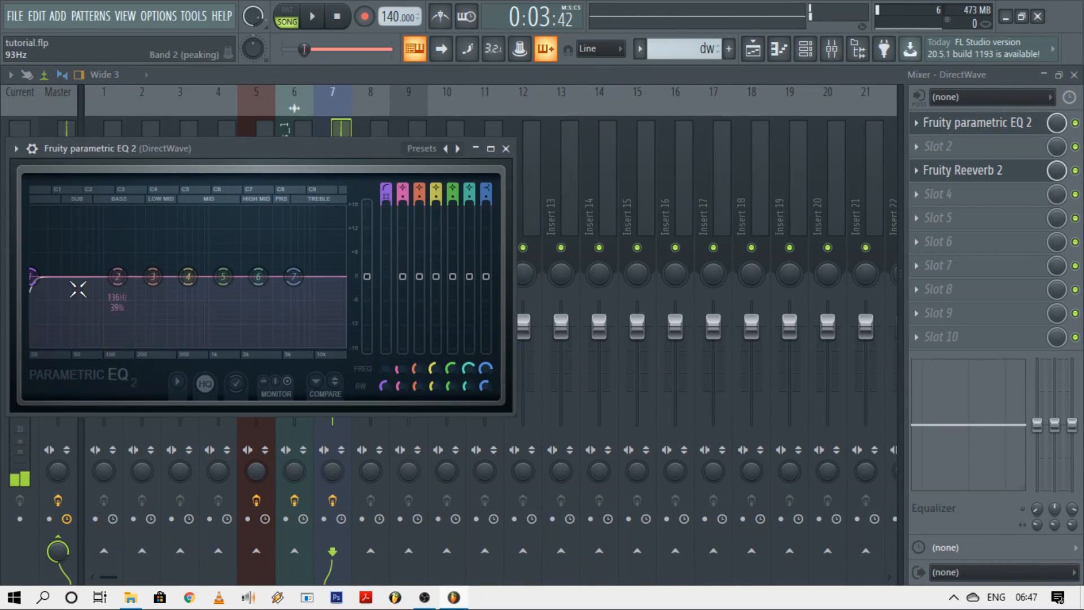
scroll(387, 365, "up", 5)
right_click(387, 373)
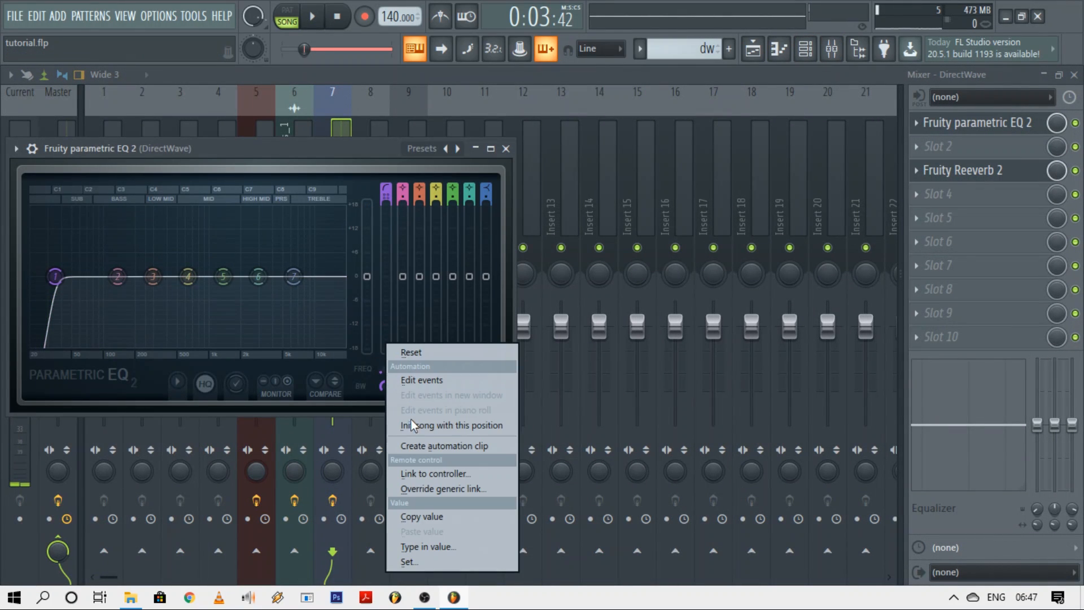
left_click(421, 444)
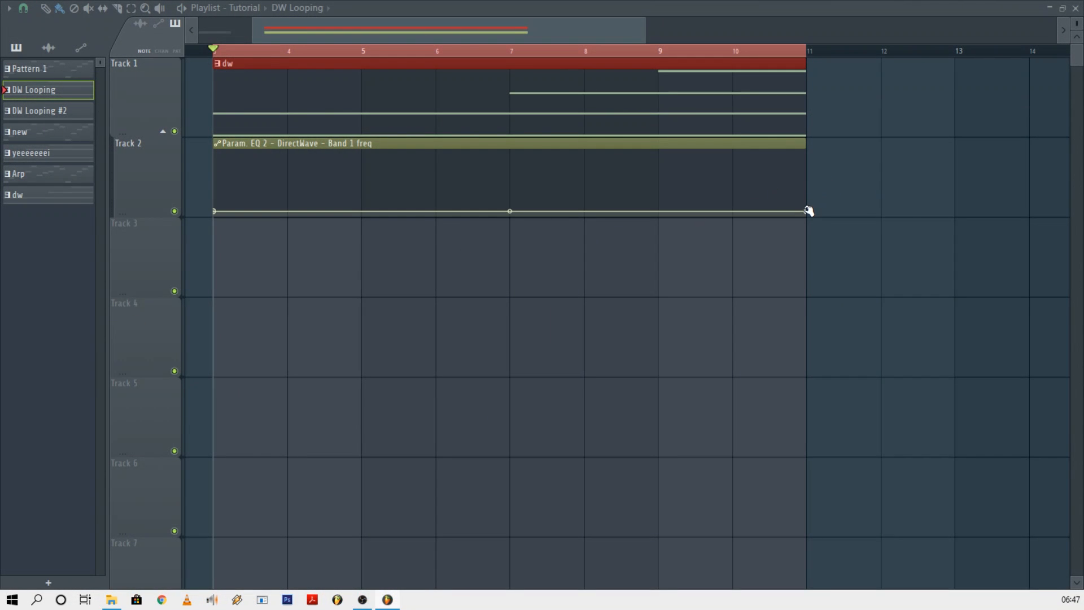
Step: Shape the band 1 frequency automation as a gradual upward curve peaking at bar 11 and falling to bar 12, and play the song
left_click_drag(808, 210, 807, 159)
key("space")
left_click_drag(510, 187, 510, 200)
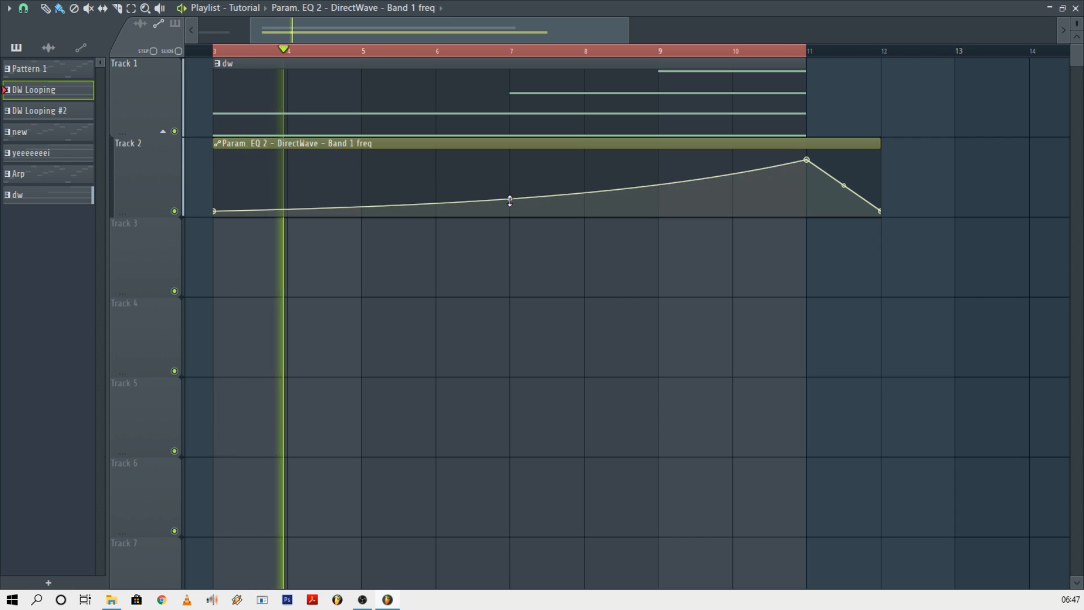
scroll(816, 226, "down", 3)
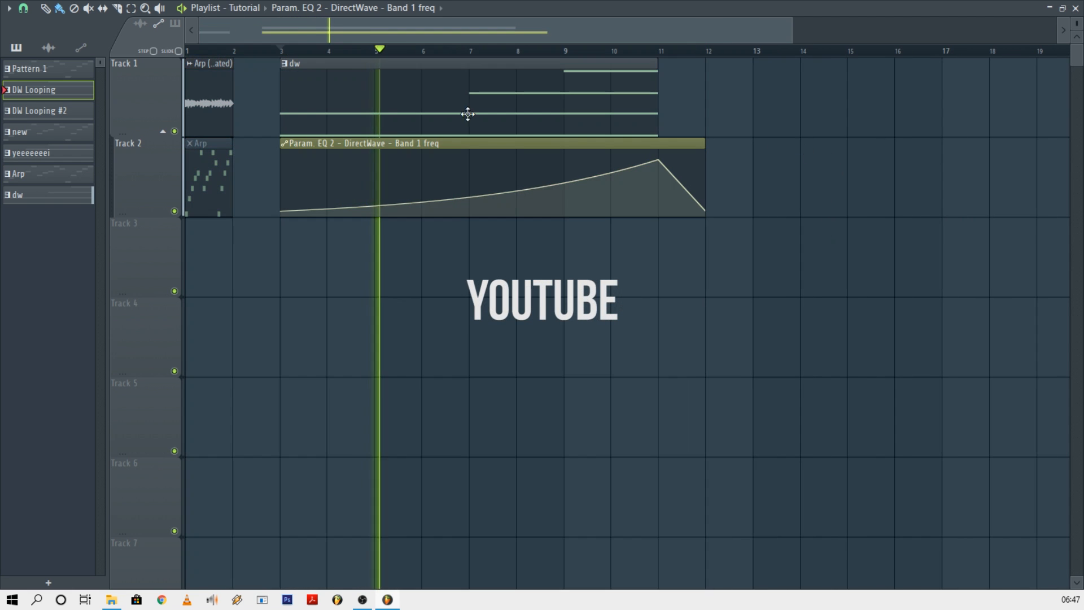
scroll(276, 103, "down", 2)
left_click(205, 105)
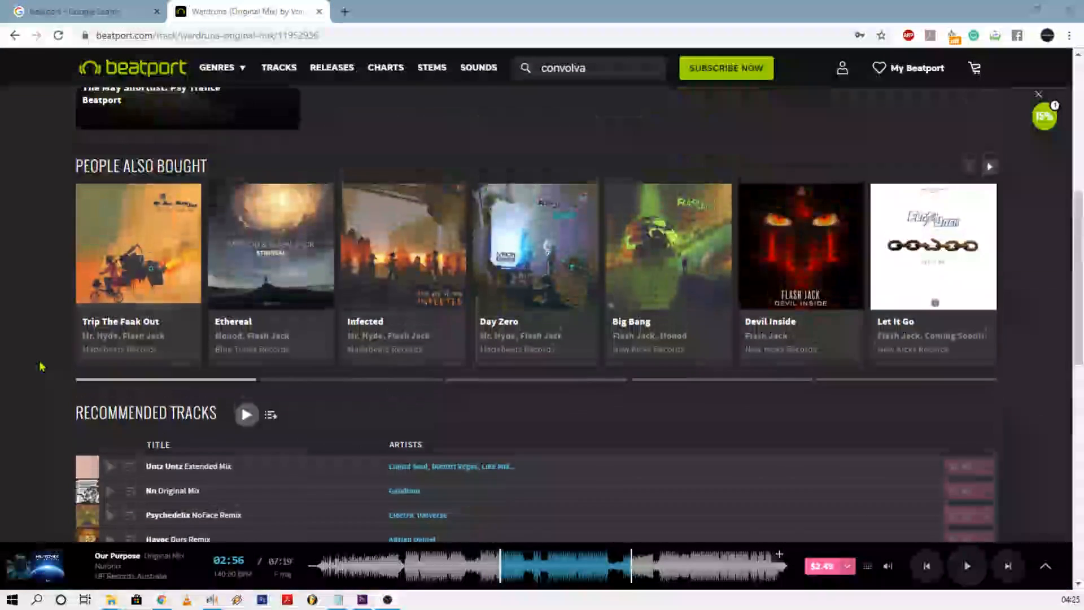
scroll(39, 367, "up", 7)
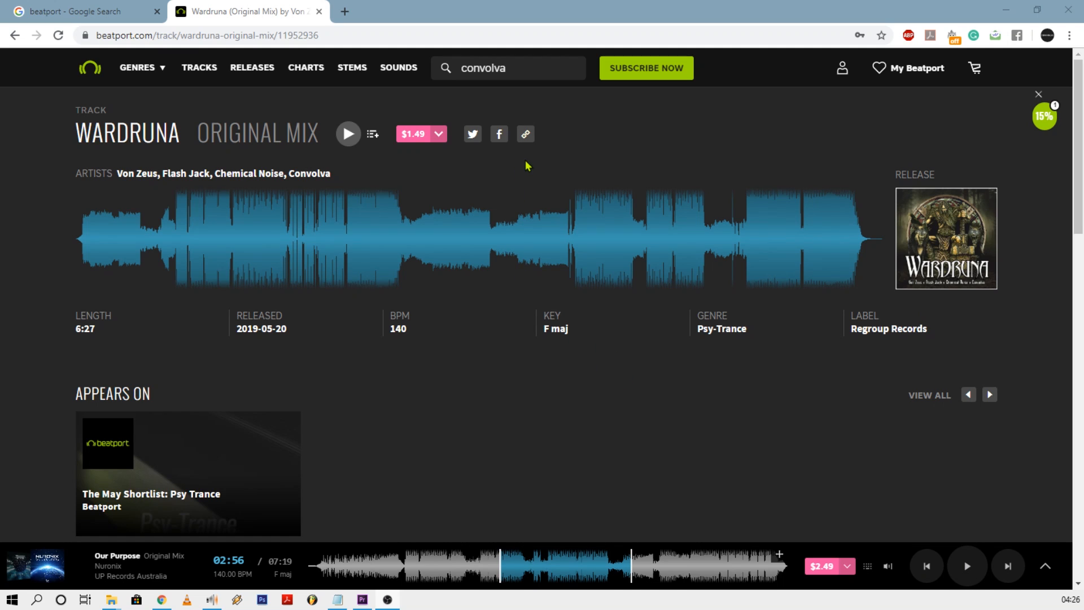
left_click(91, 70)
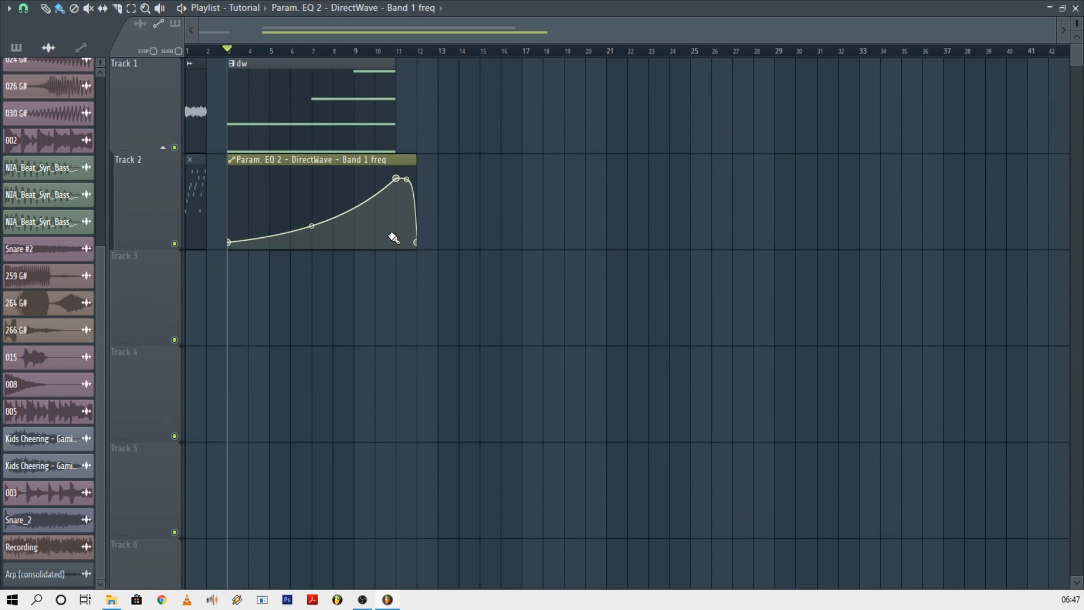
scroll(394, 237, "down", 1)
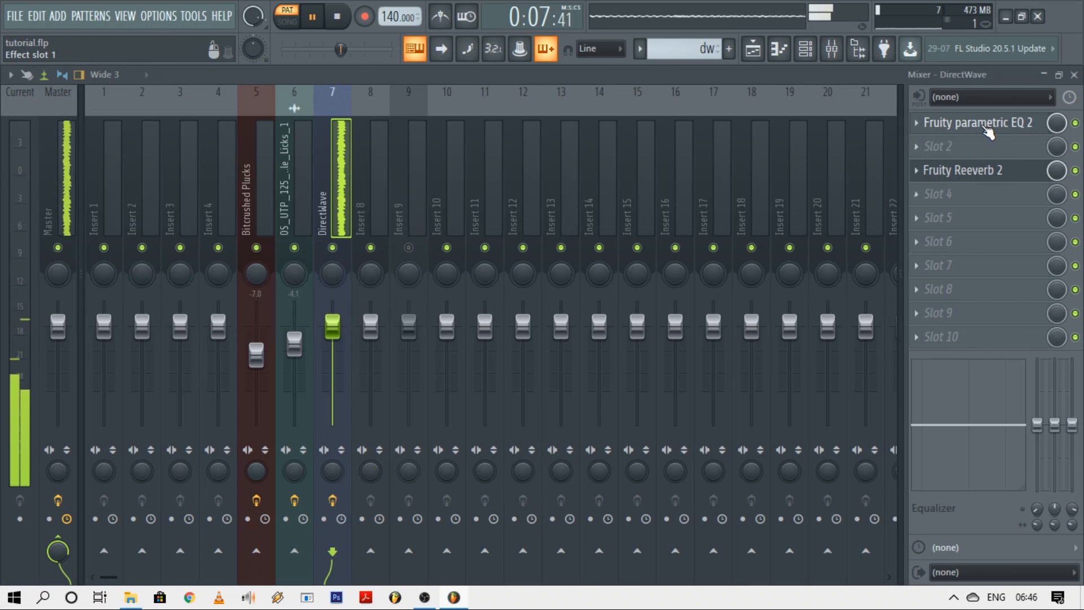
Step: Open the DirectWave track's parametric EQ, lower the band 1 high-pass frequency to its minimum, and close the mixer
left_click(987, 127)
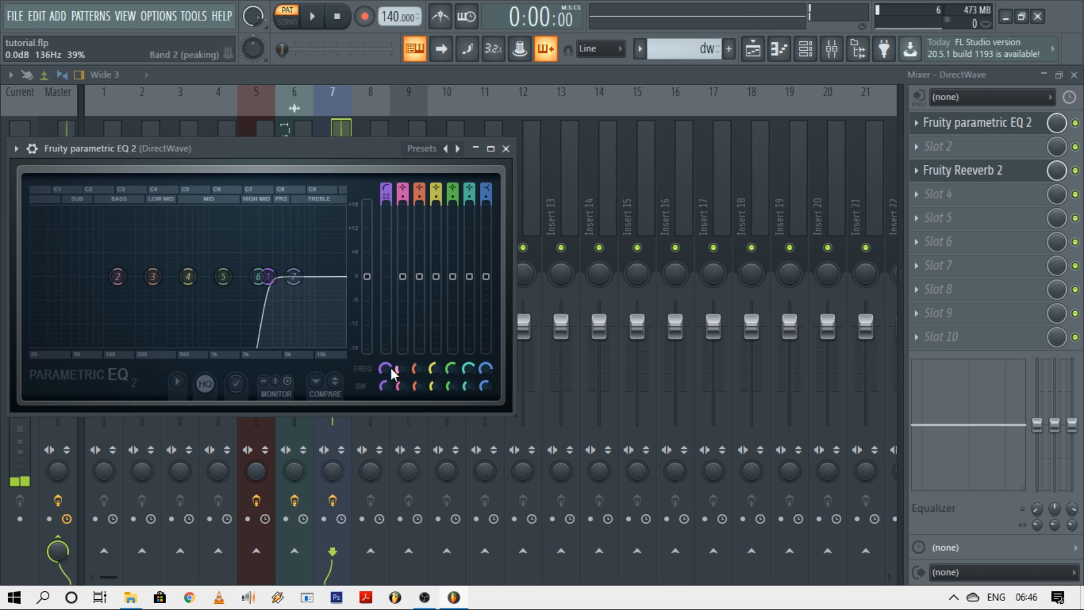
left_click_drag(392, 373, 393, 429)
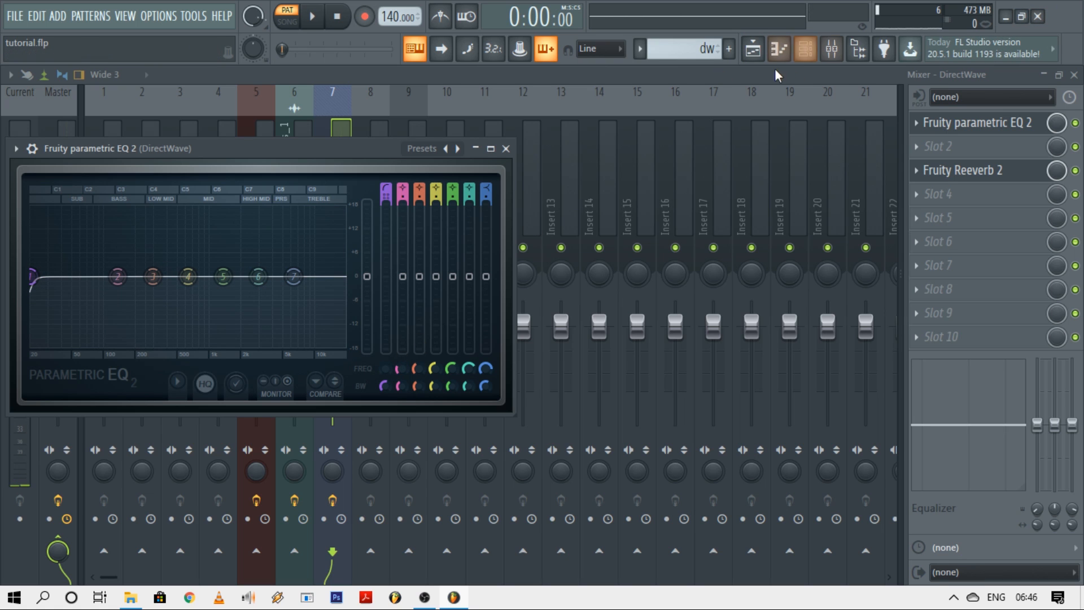
left_click(1067, 74)
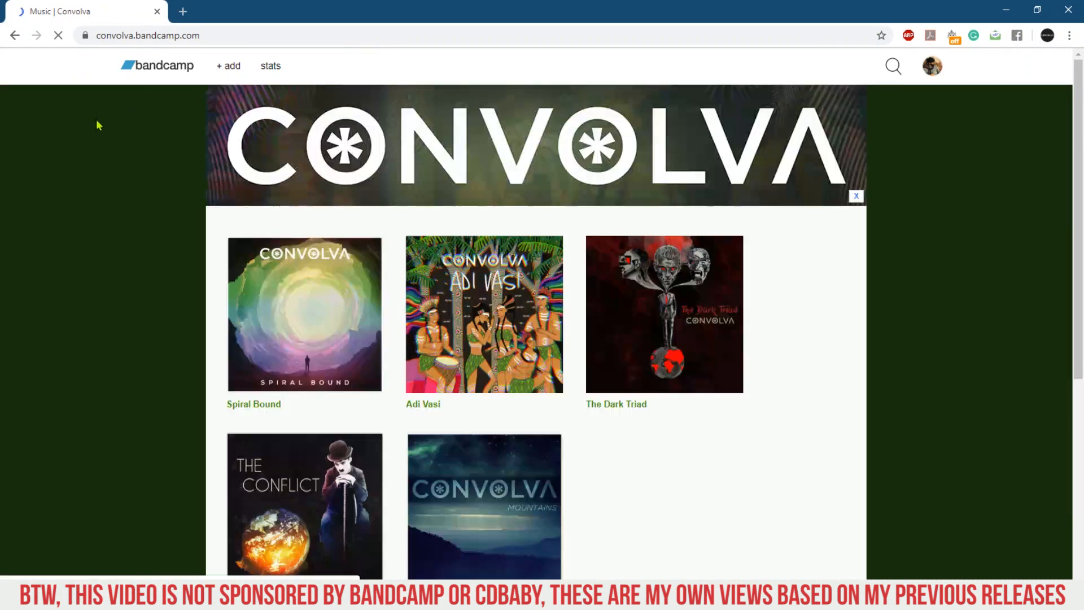
scroll(147, 259, "down", 6)
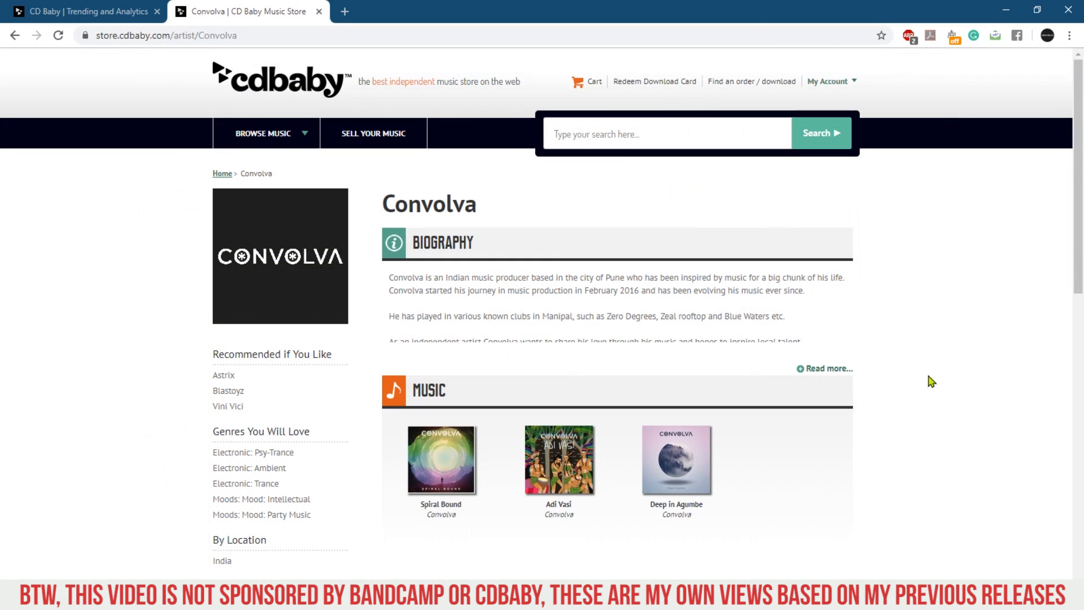
scroll(887, 305, "down", 1)
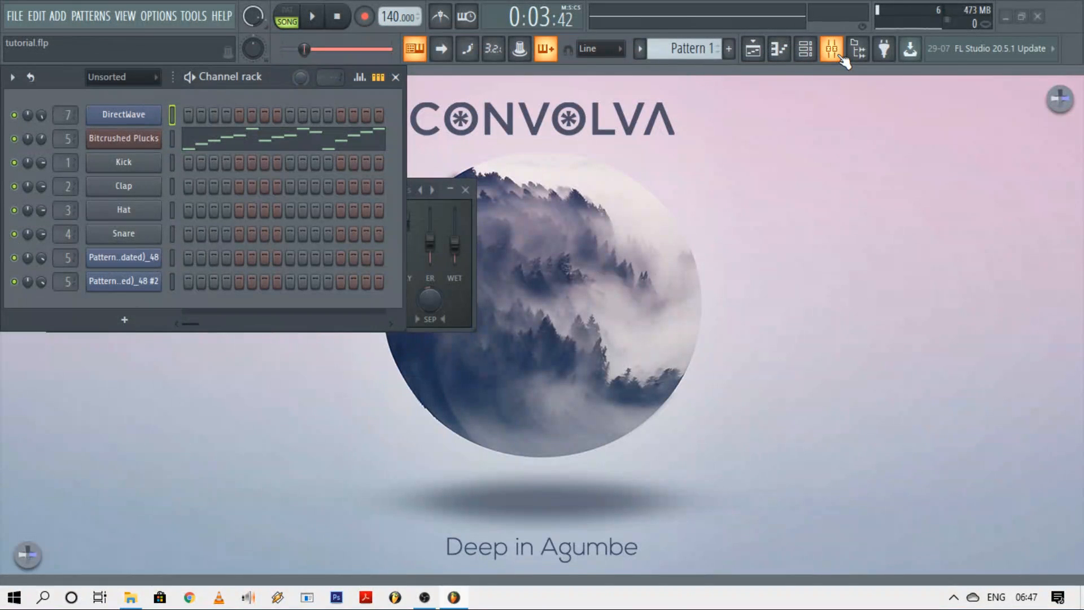
Step: With the dw pattern selected, raise the DirectWave EQ's band 1 high-pass frequency to 35 Hz and create an automation clip for it
left_click(564, 150)
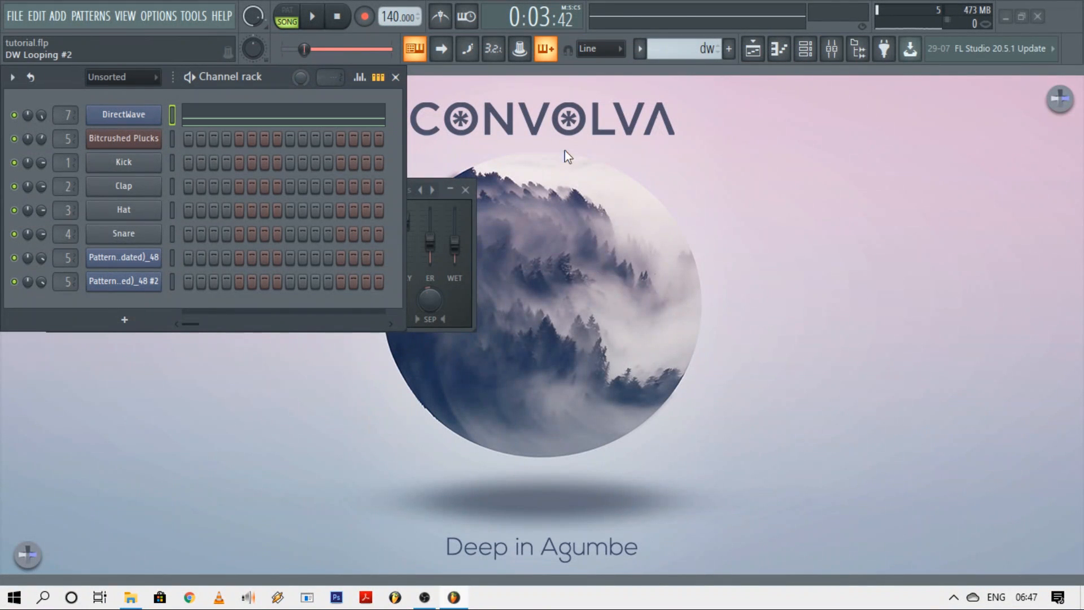
left_click(821, 49)
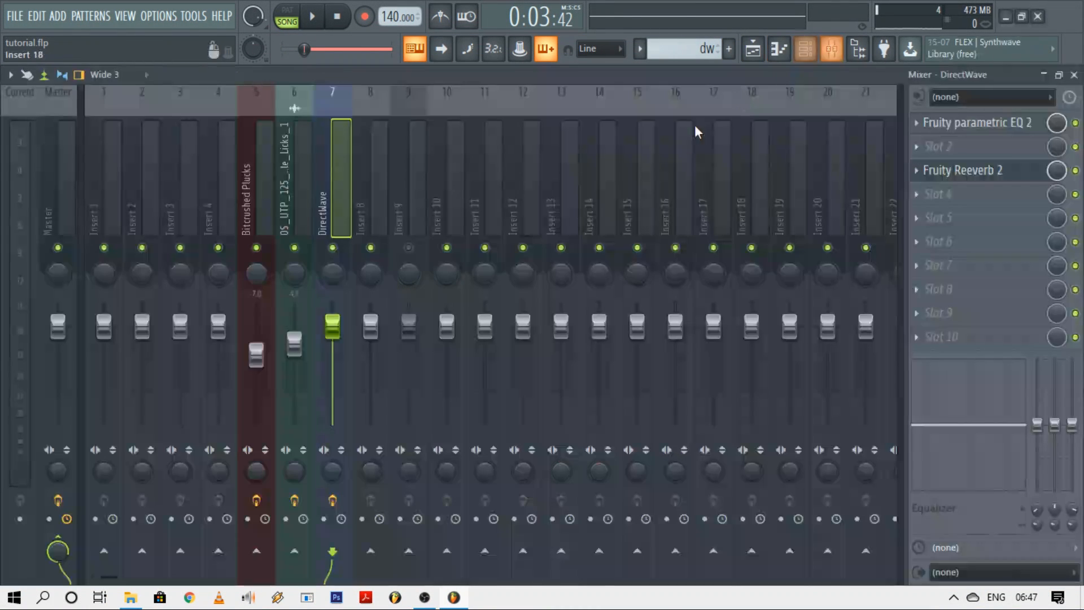
left_click(971, 135)
left_click(971, 136)
left_click(971, 136)
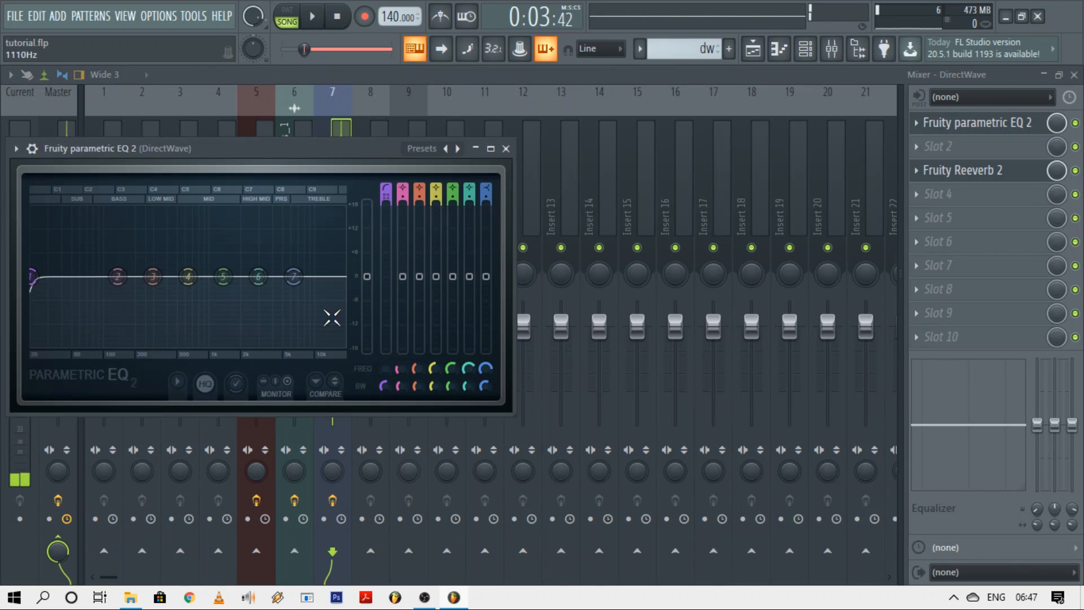
left_click_drag(390, 370, 391, 355)
right_click(390, 371)
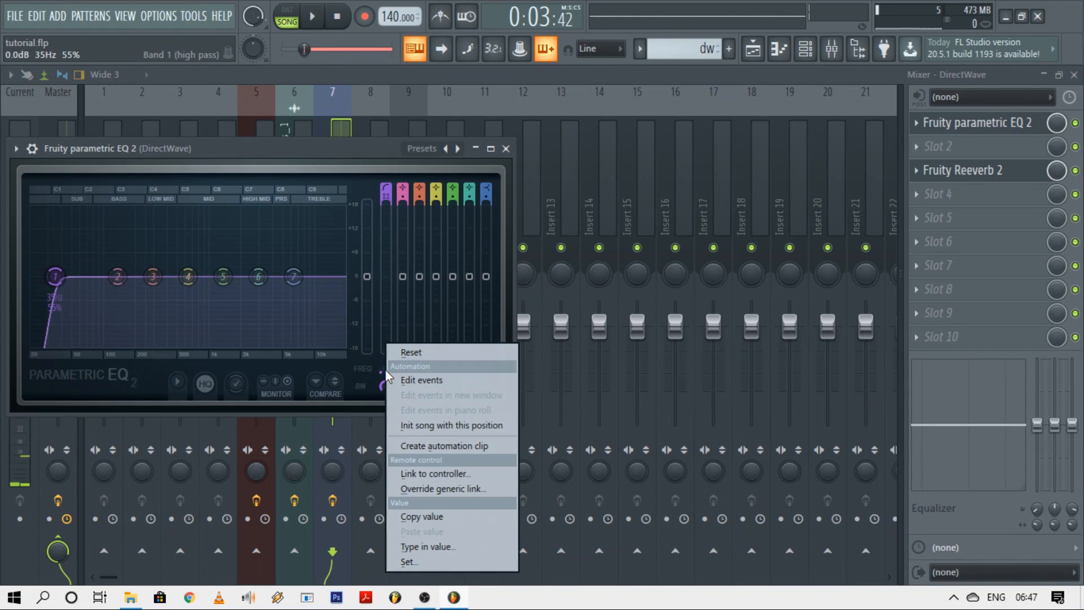
left_click(420, 446)
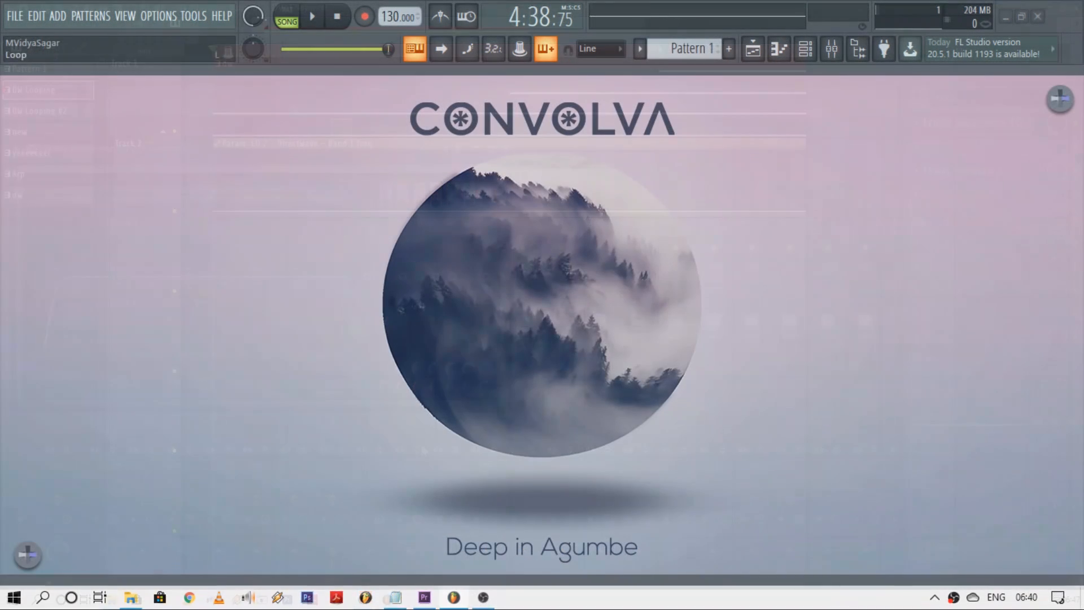